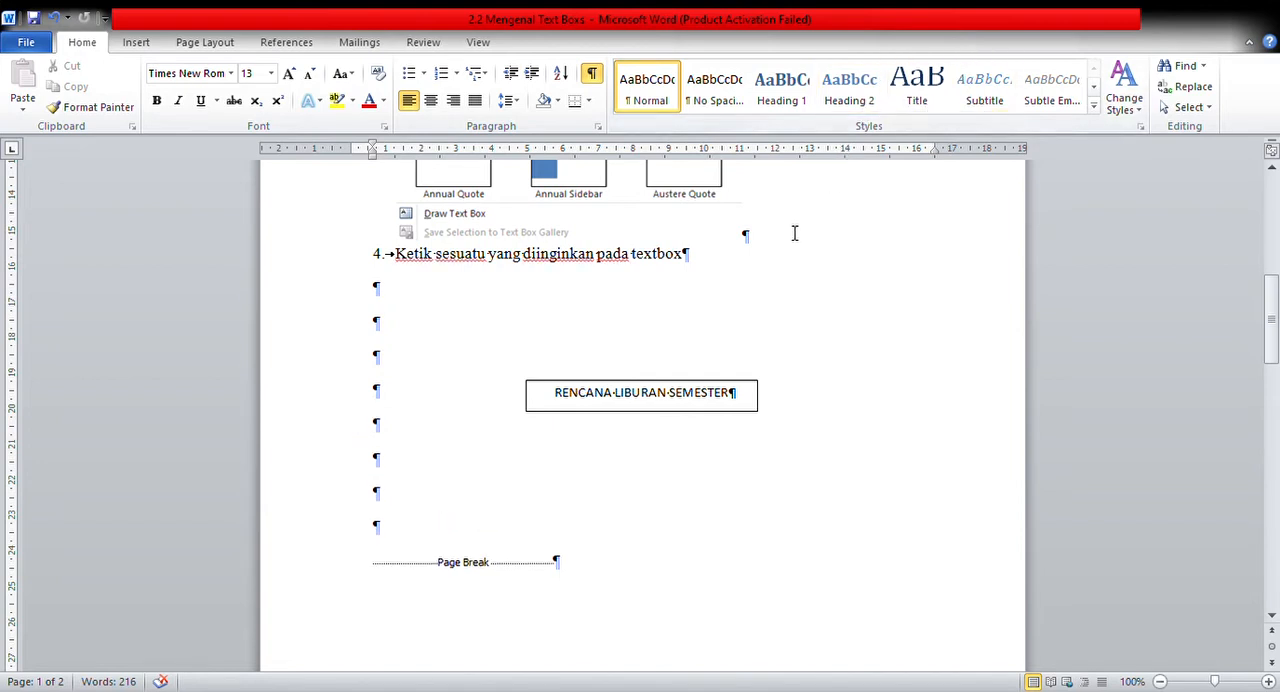
Replace the text RENCANA LIBURAN SEMESTER in the text box with TUMBUHAN.
{"action": "left_click", "coordinate": [742, 400]}
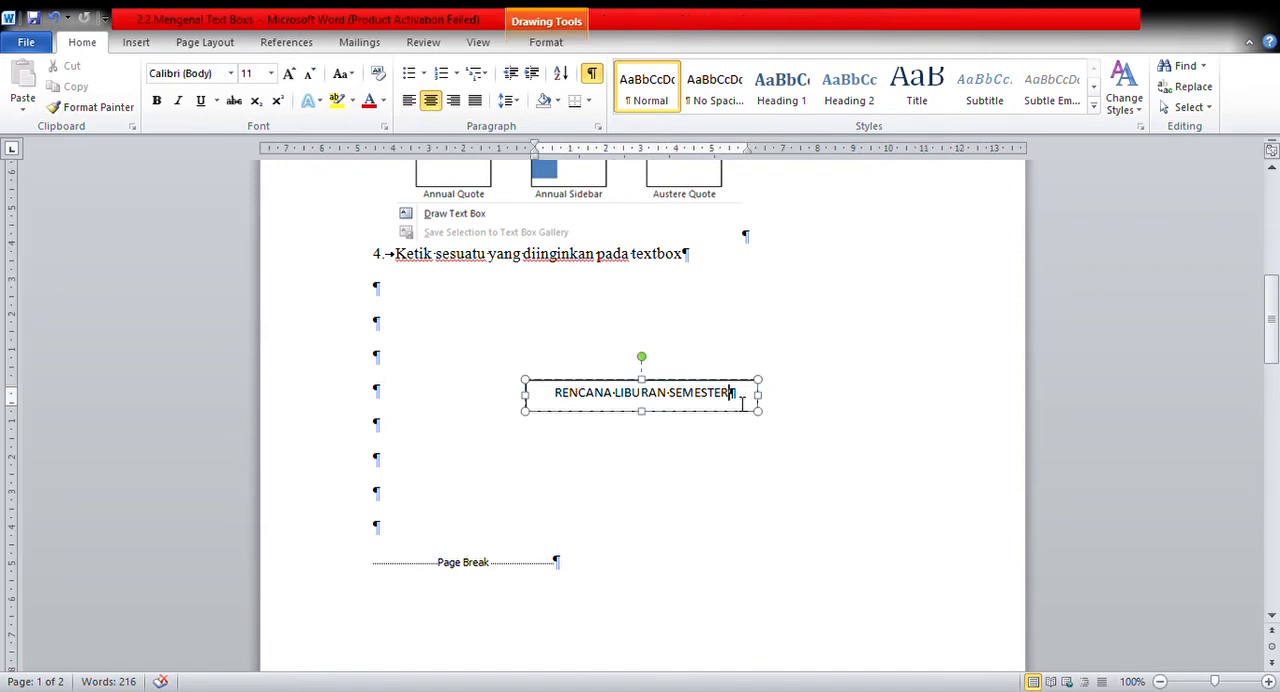
{"action": "triple_click", "coordinate": [742, 400]}
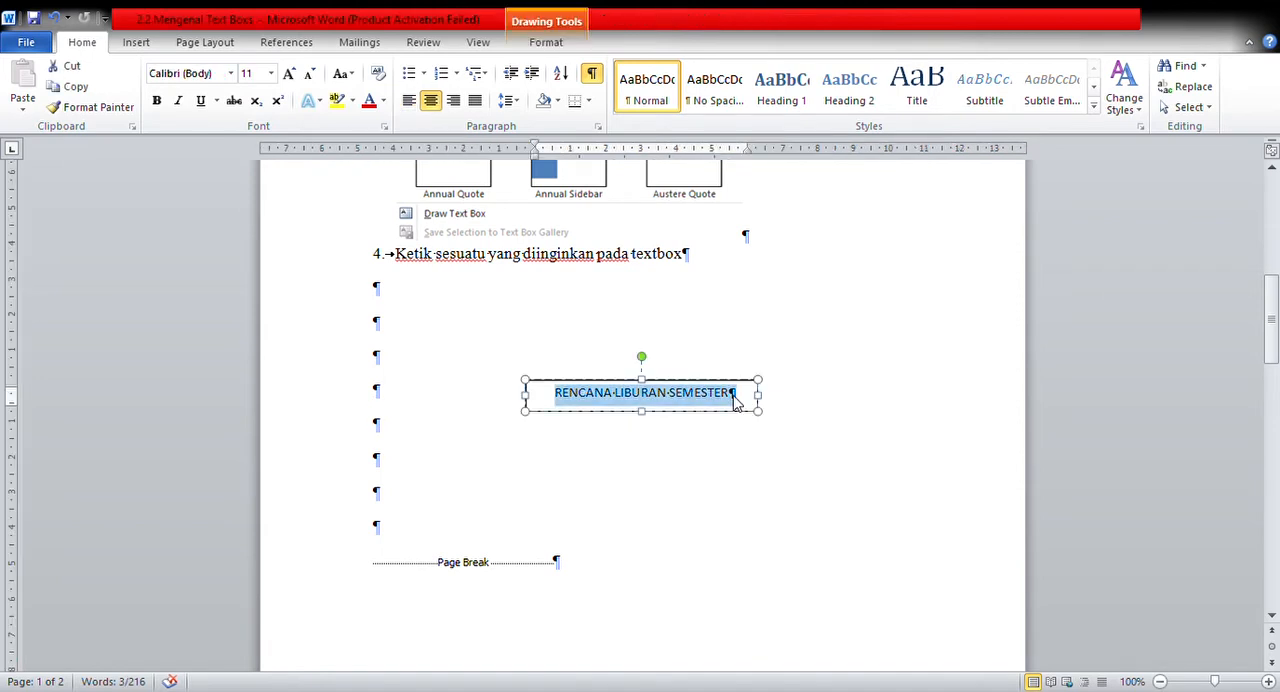
{"action": "key", "text": "BackSpace"}
{"action": "type", "text": "P"}
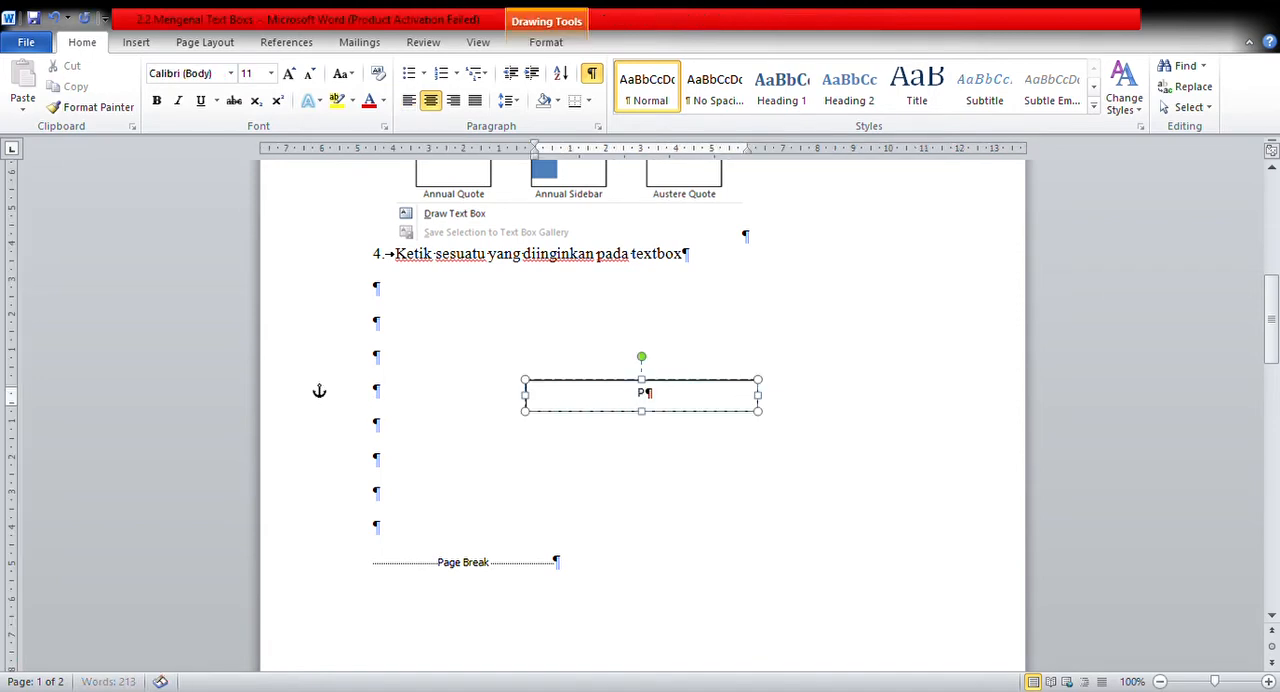
{"action": "type", "text": "OH"}
{"action": "key", "text": "BackSpace"}
{"action": "key", "text": "BackSpace"}
{"action": "key", "text": "BackSpace"}
{"action": "type", "text": "TUMBUHAN"}
Add a Simple Text Box reading AKAR, about 0.85 cm high and 2.2 cm wide, below and to the left of the TUMBUHAN box.
{"action": "left_click", "coordinate": [760, 458]}
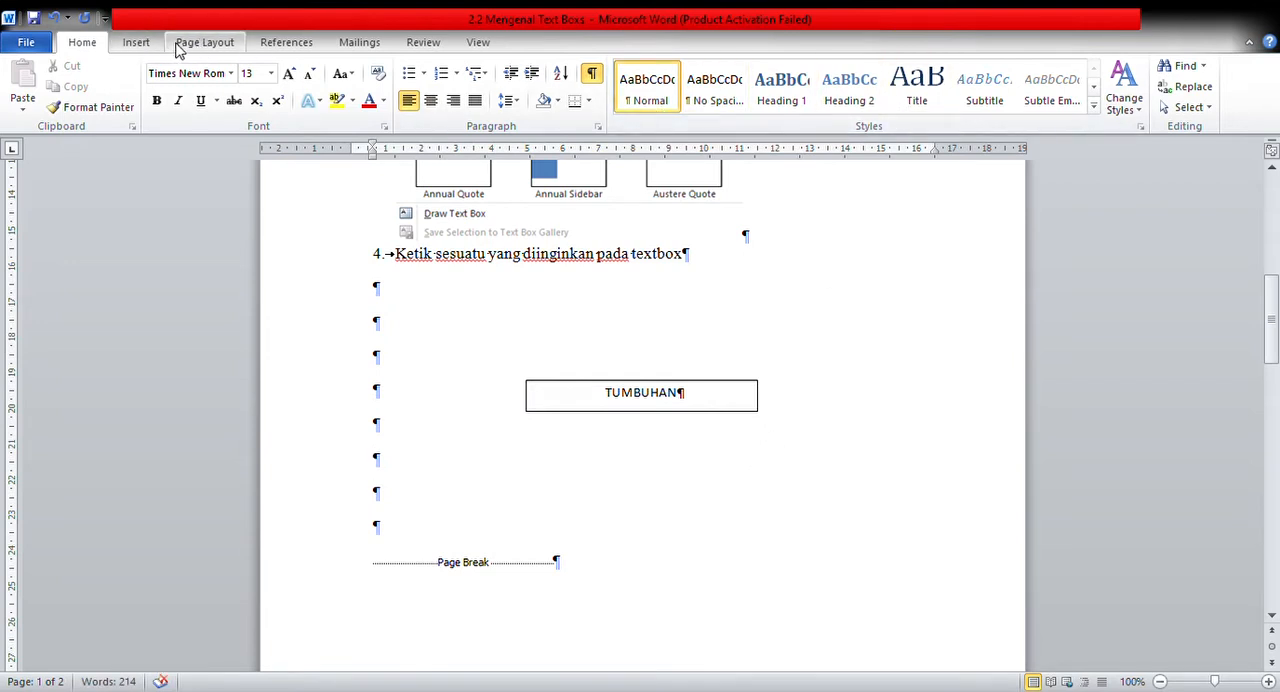
{"action": "left_click", "coordinate": [138, 44]}
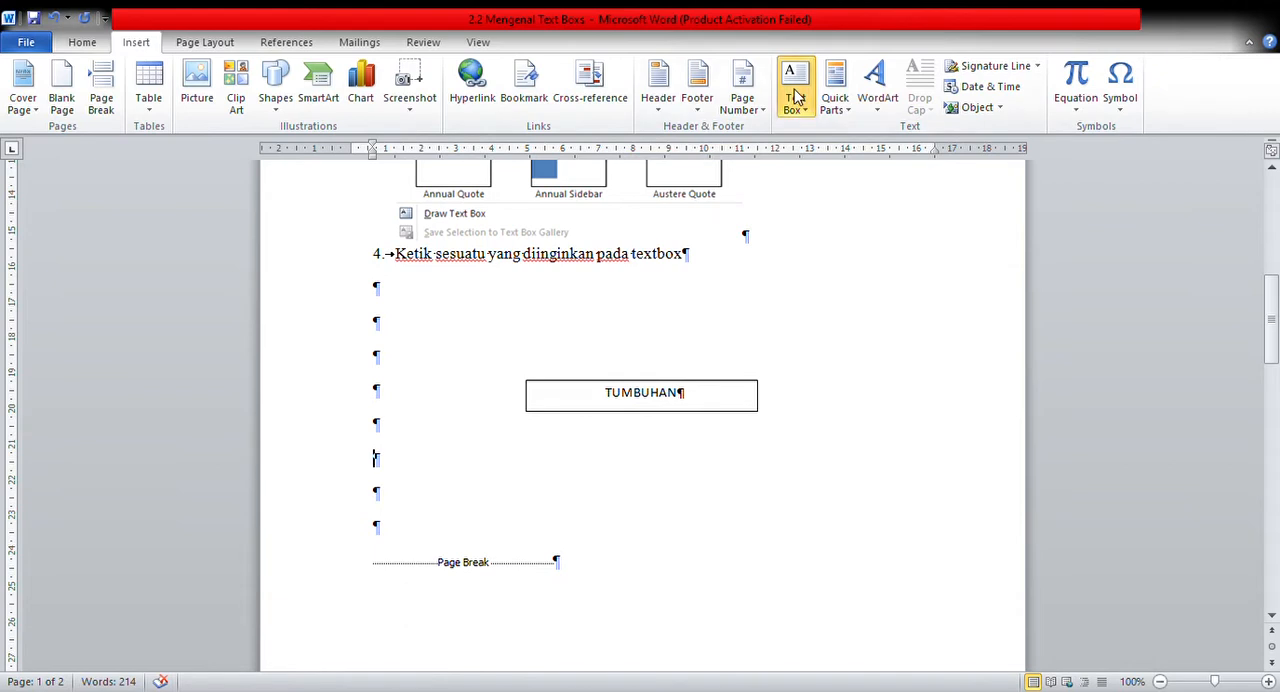
{"action": "left_click", "coordinate": [853, 198]}
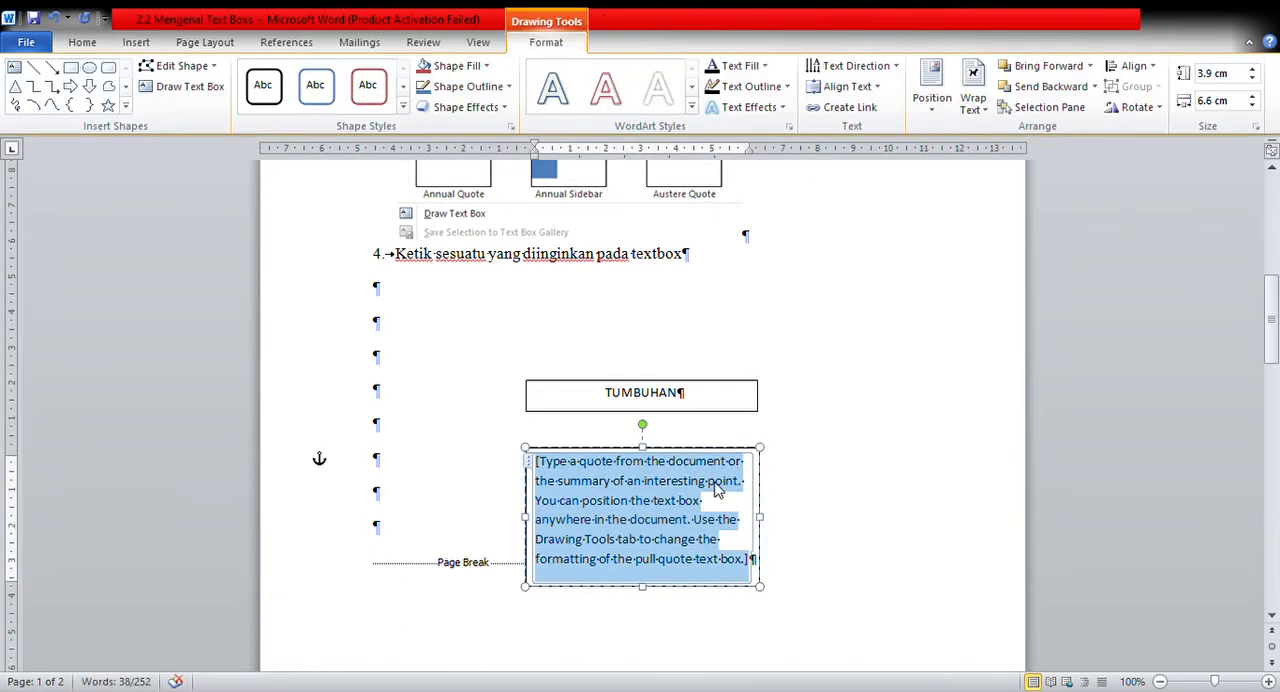
{"action": "type", "text": "a"}
{"action": "key", "text": "BackSpace"}
{"action": "type", "text": "AKAR"}
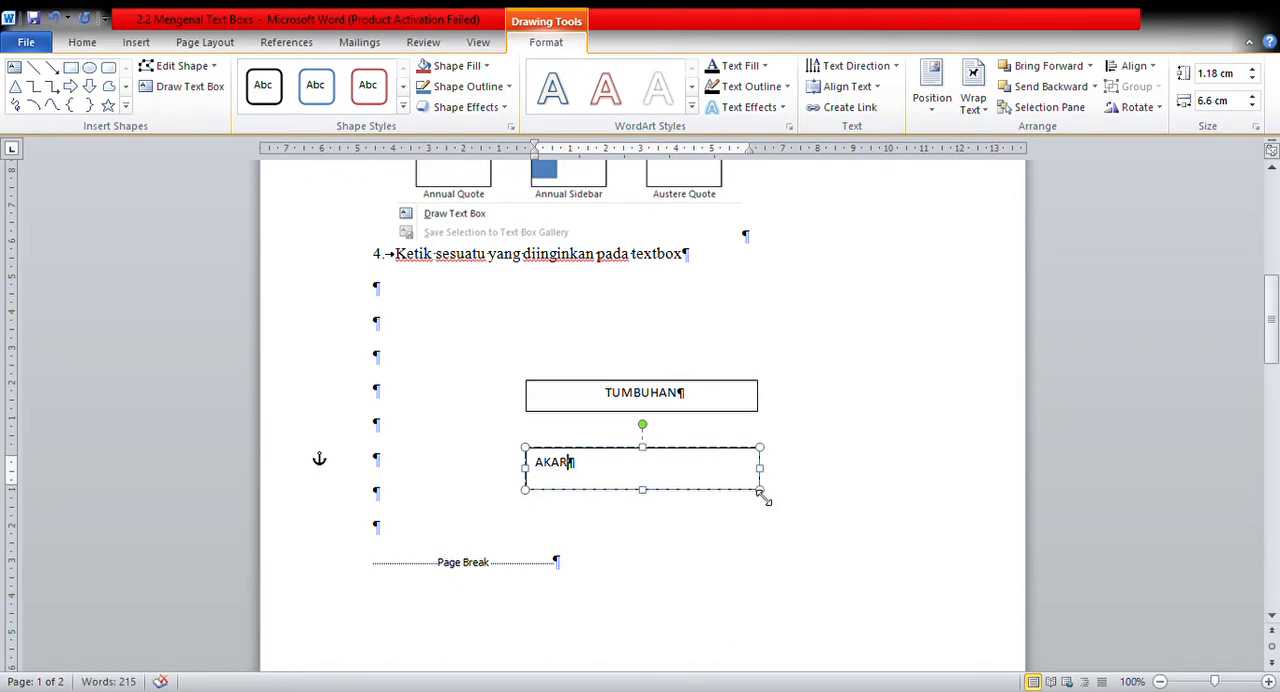
{"action": "left_click_drag", "start_coordinate": [760, 490], "coordinate": [610, 484]}
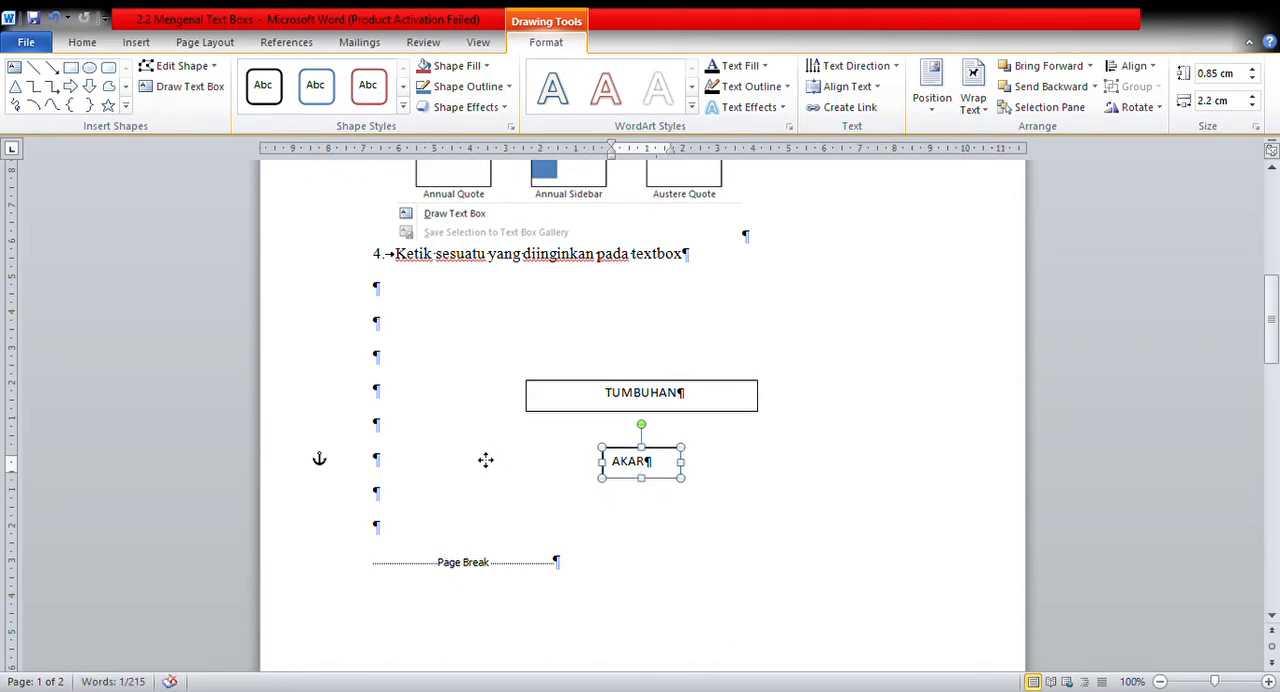
{"action": "left_click_drag", "start_coordinate": [485, 459], "coordinate": [486, 460]}
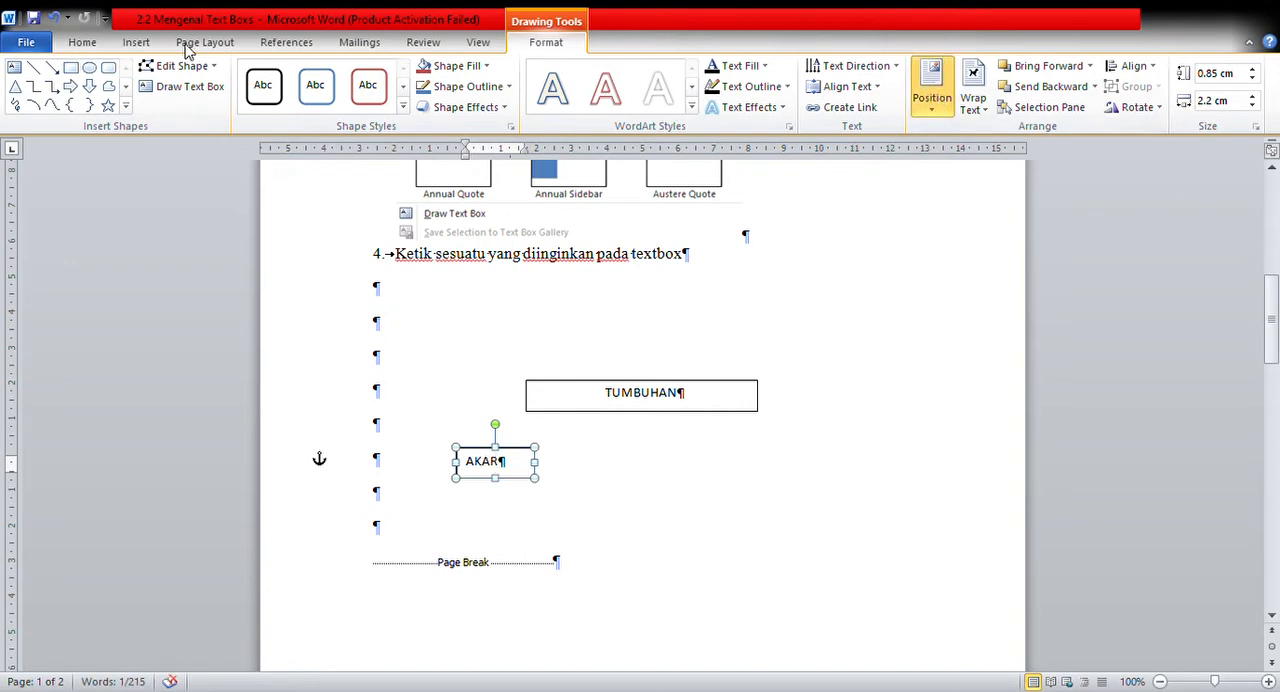
Add a Simple Text Box reading BATANG centred below the TUMBUHAN box and shrink it to fit its text.
{"action": "left_click", "coordinate": [142, 44]}
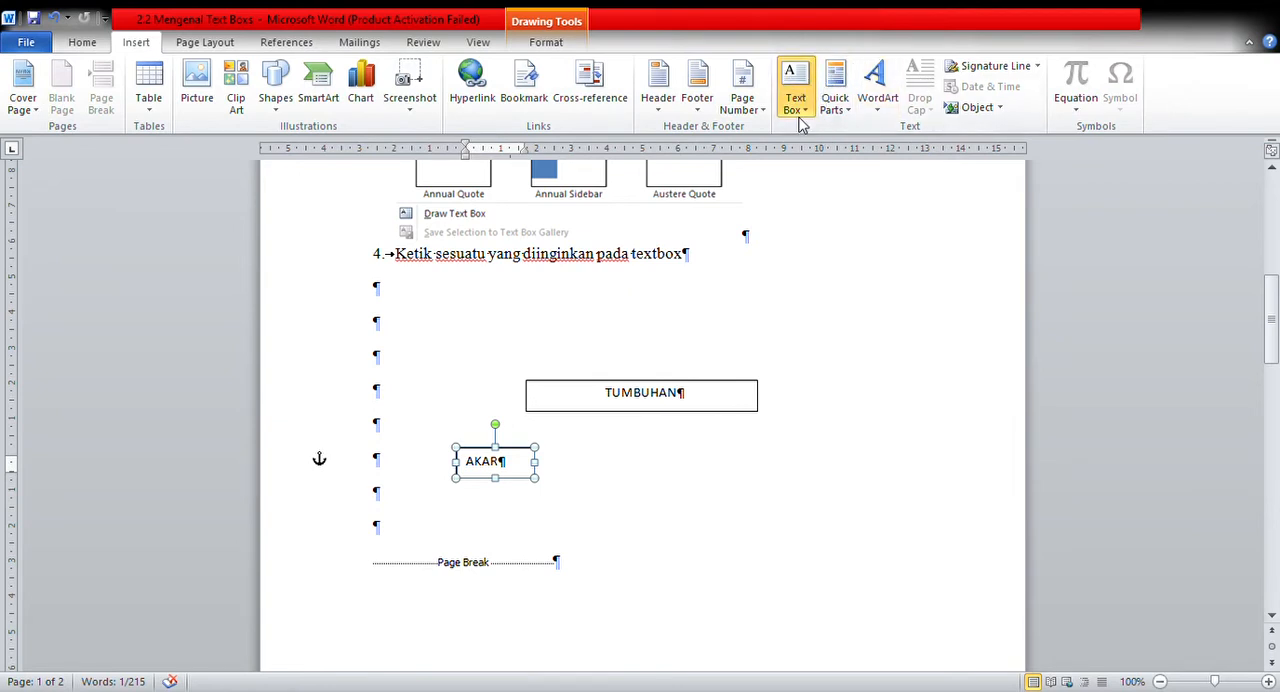
{"action": "left_click", "coordinate": [616, 490]}
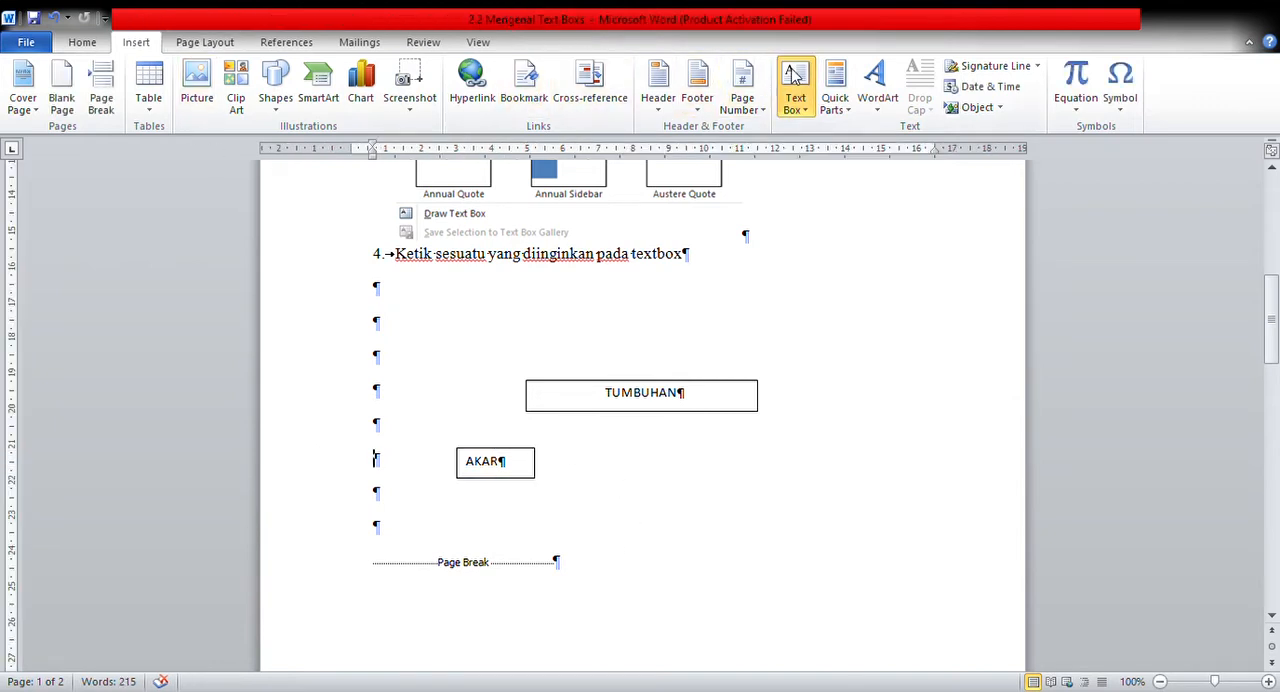
{"action": "left_click", "coordinate": [841, 192]}
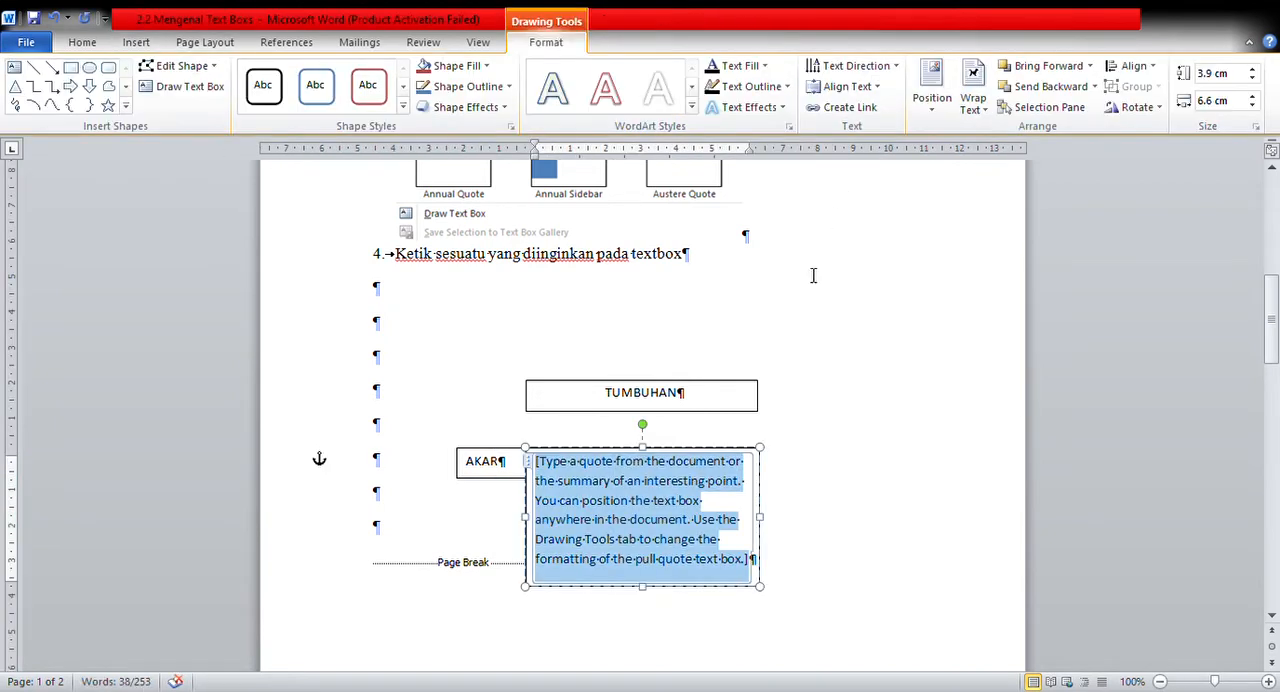
{"action": "type", "text": "B"}
{"action": "key", "text": "BackSpace"}
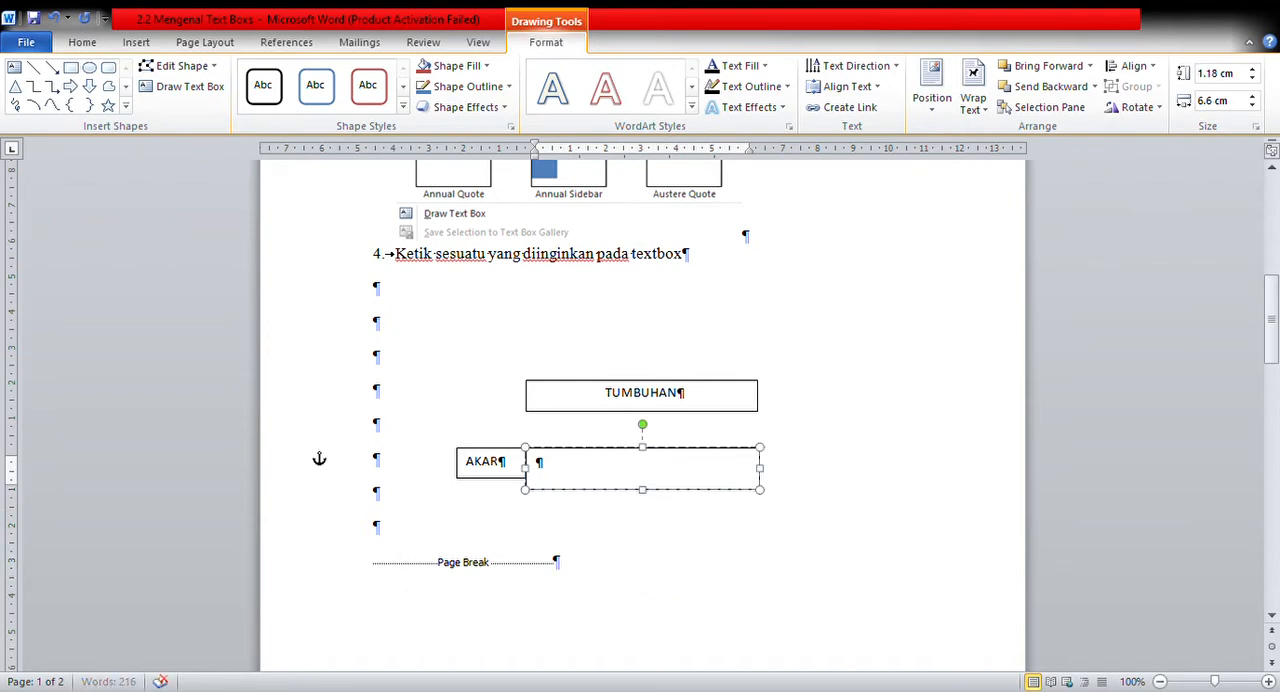
{"action": "type", "text": "BATANG"}
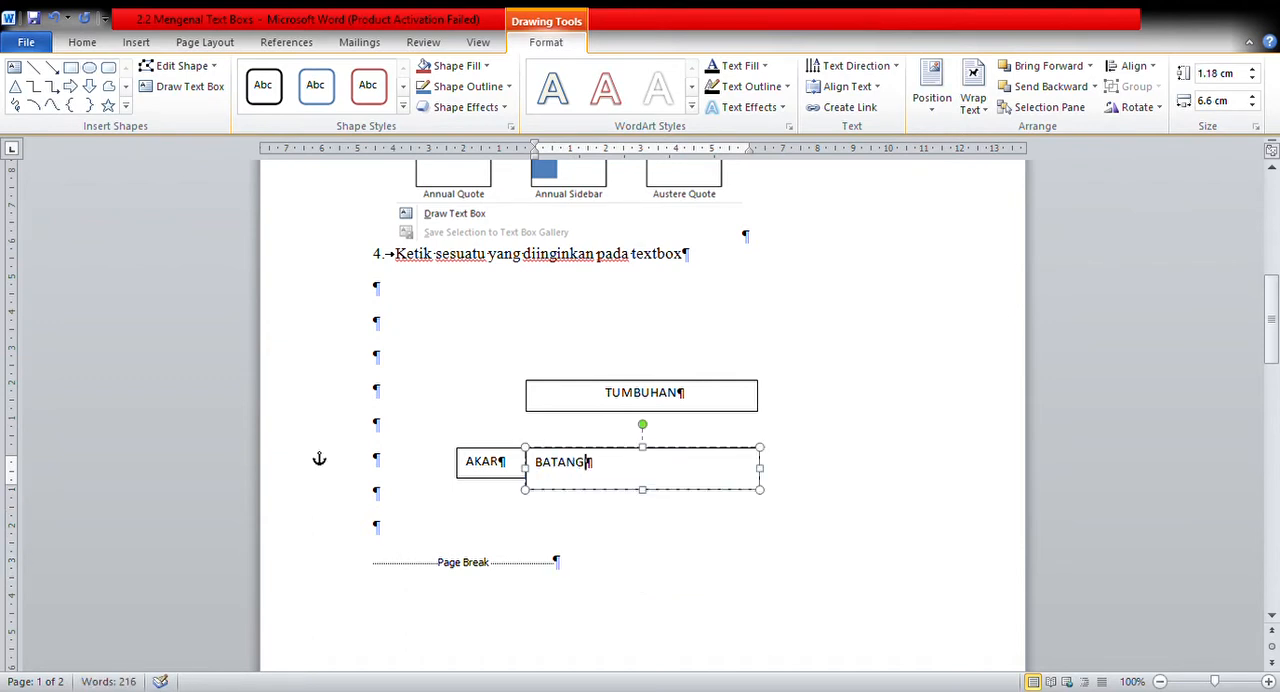
{"action": "left_click_drag", "start_coordinate": [760, 489], "coordinate": [617, 492]}
{"action": "left_click", "coordinate": [778, 449]}
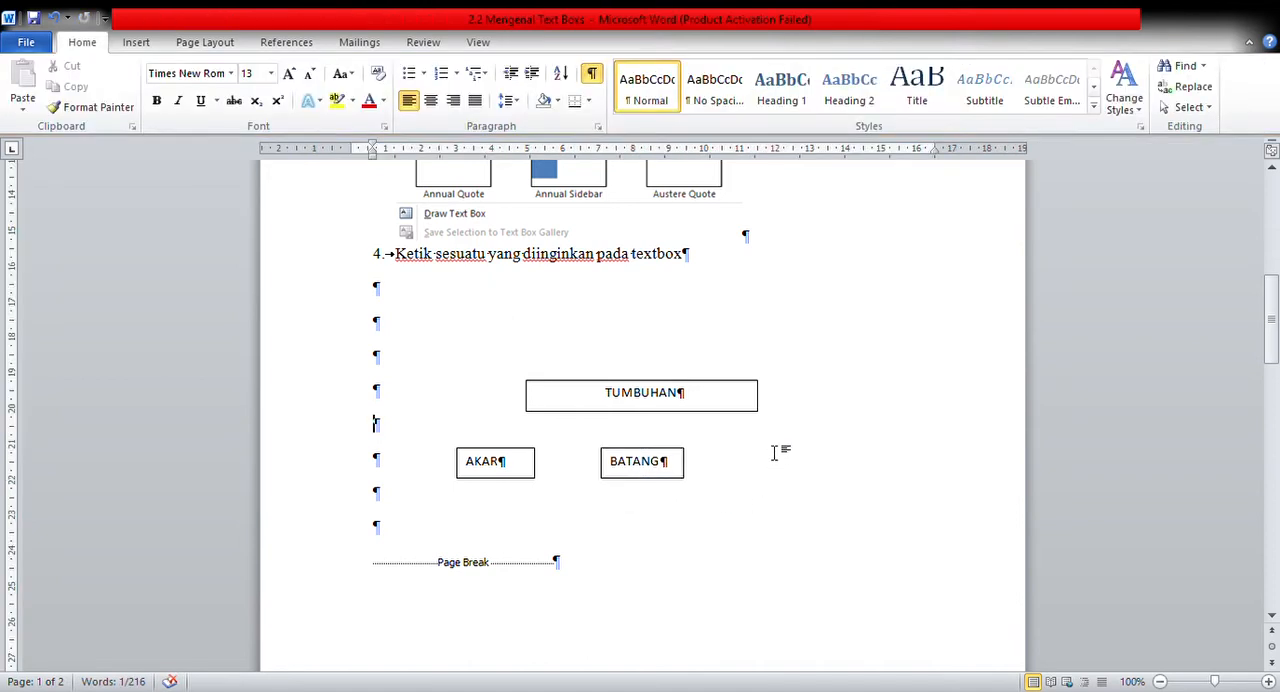
Add a Simple Text Box reading DAUN, about 0.95 cm high and 1.85 cm wide, to the right of the BATANG box.
{"action": "left_click", "coordinate": [490, 356]}
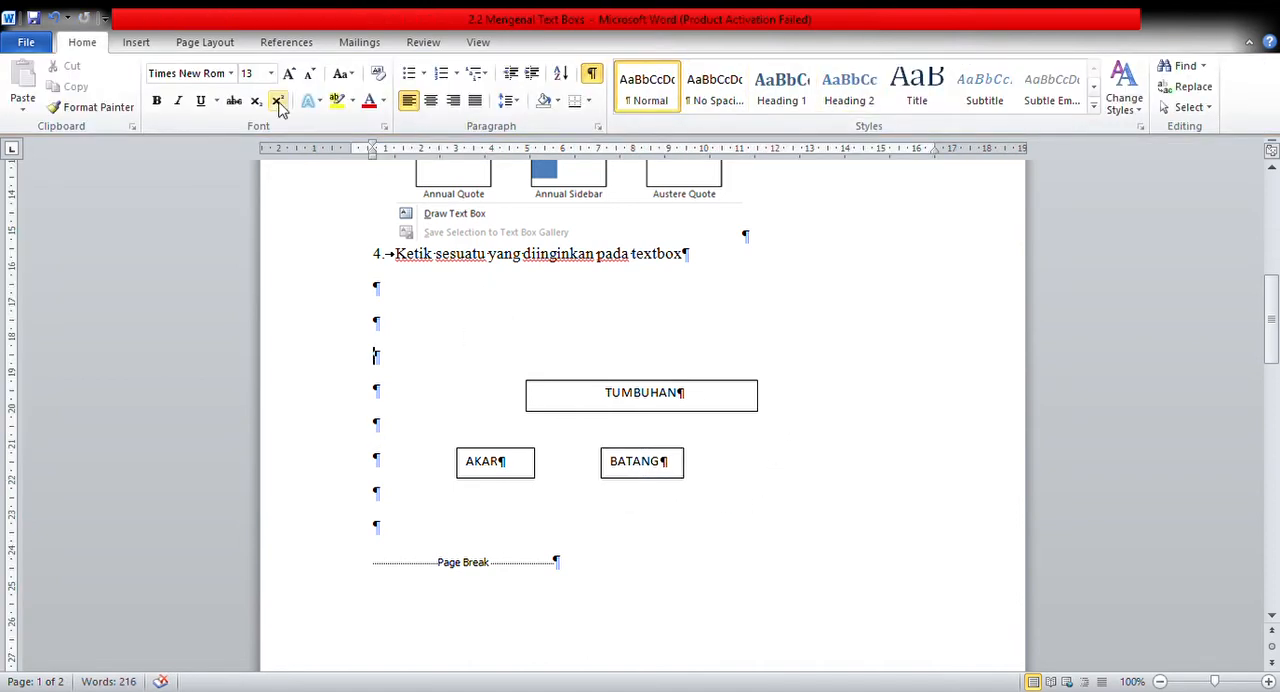
{"action": "left_click", "coordinate": [140, 44]}
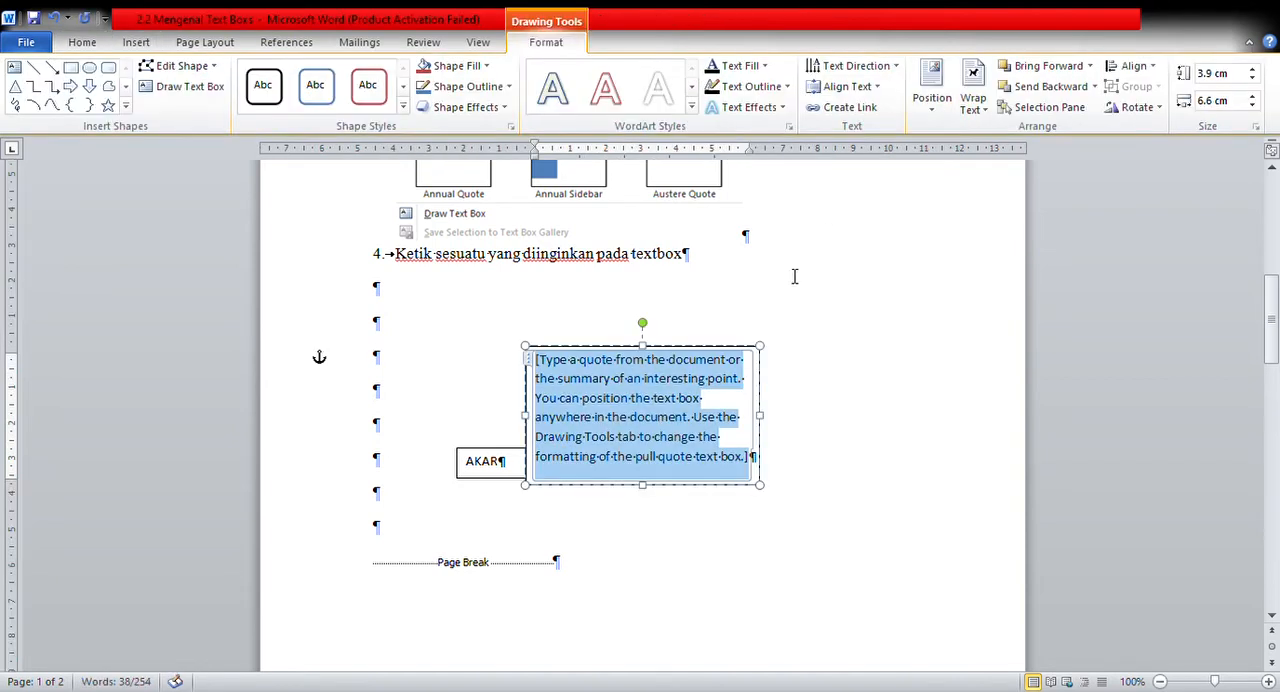
{"action": "type", "text": "d"}
{"action": "key", "text": "BackSpace"}
{"action": "type", "text": "DAUN"}
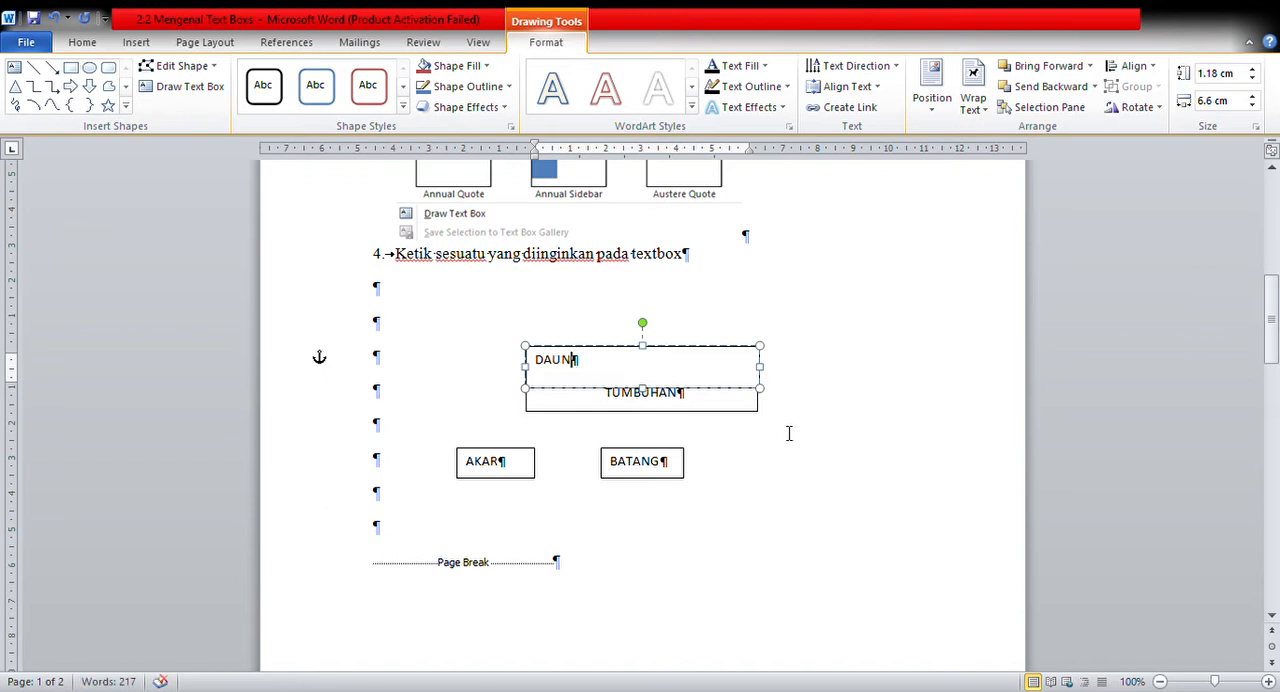
{"action": "left_click_drag", "start_coordinate": [766, 393], "coordinate": [608, 381]}
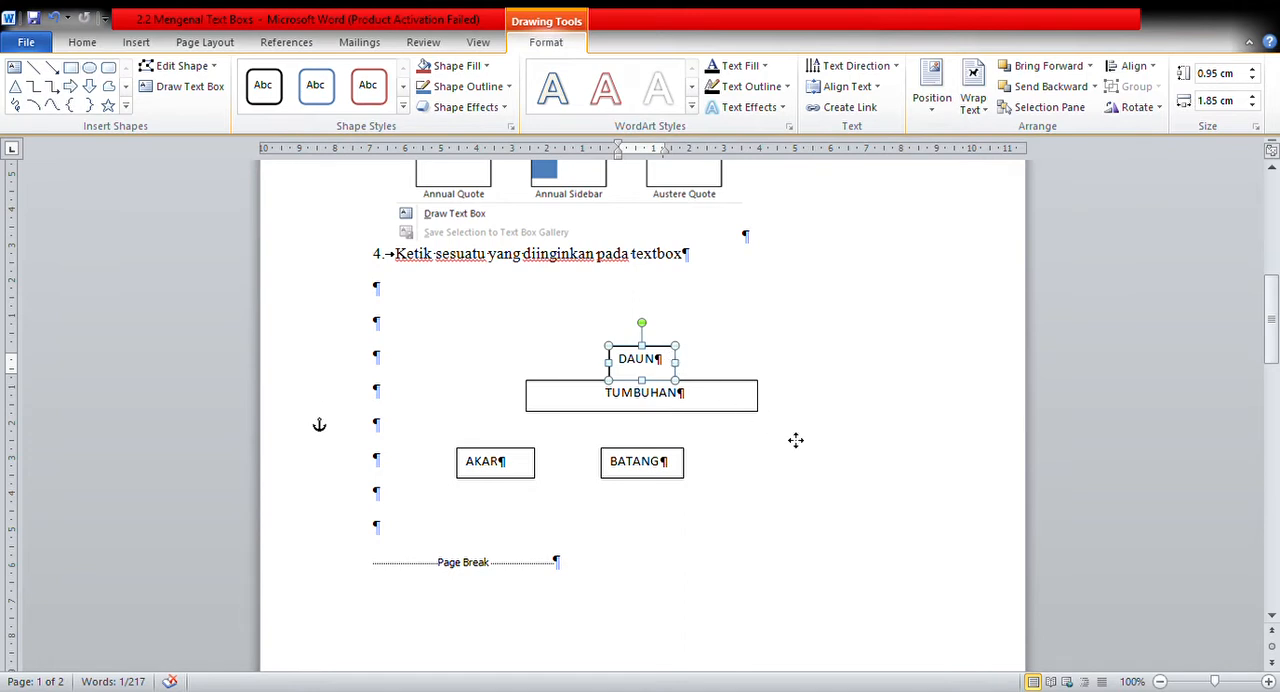
{"action": "left_click_drag", "start_coordinate": [833, 458], "coordinate": [829, 457]}
{"action": "left_click", "coordinate": [792, 327]}
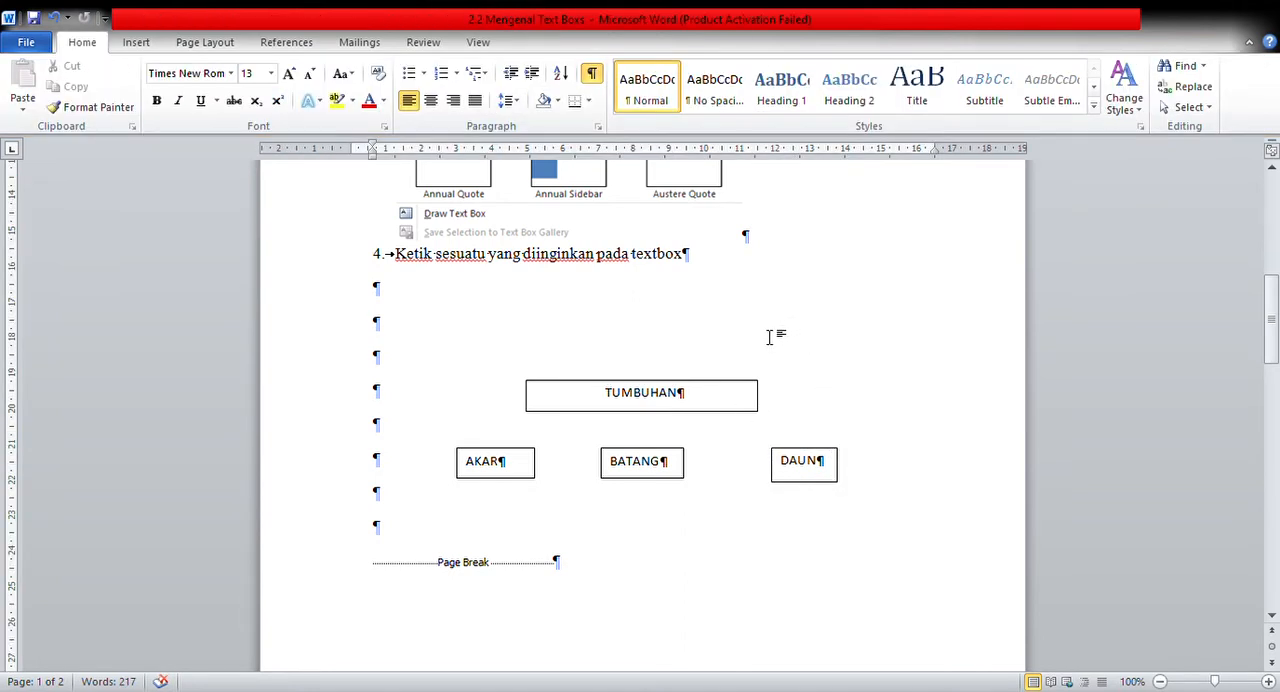
Review the numbered instructions for inserting a text box and the section on modifying text boxes on page 2.
{"action": "left_click", "coordinate": [555, 312]}
{"action": "scroll", "coordinate": [555, 312], "scroll_direction": "up", "scroll_amount": 5}
{"action": "scroll", "coordinate": [555, 314], "scroll_direction": "up", "scroll_amount": 1}
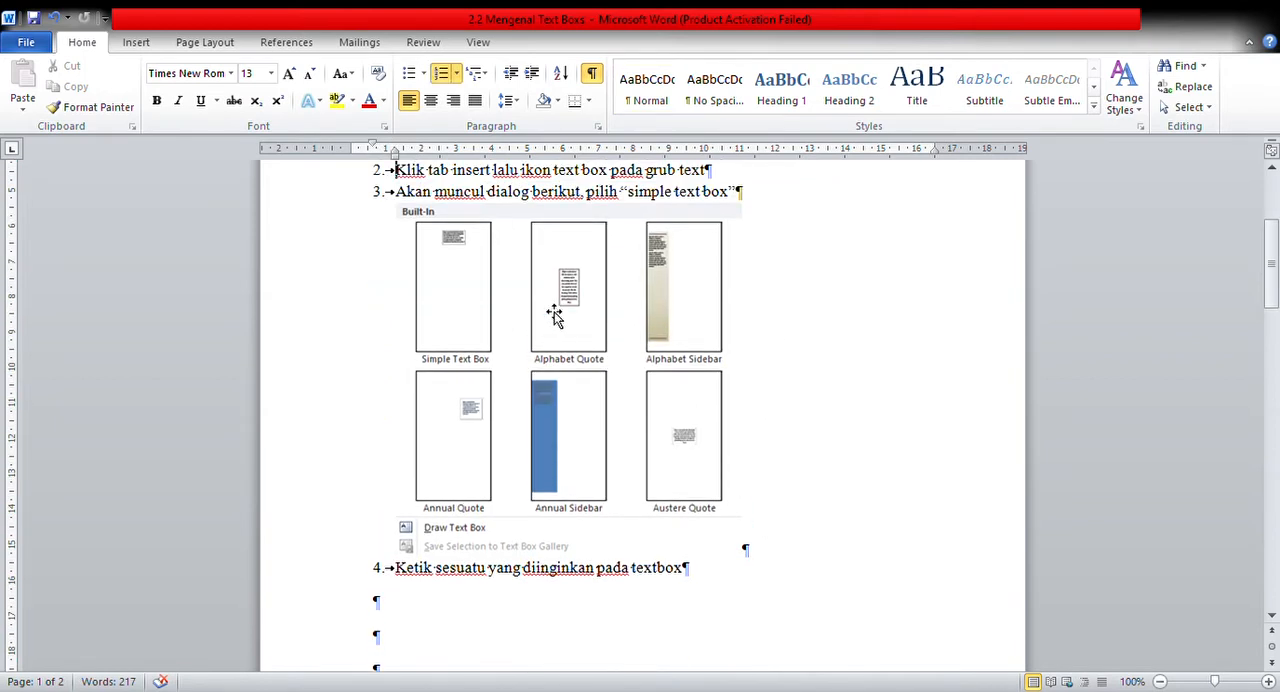
{"action": "scroll", "coordinate": [554, 312], "scroll_direction": "up", "scroll_amount": 1}
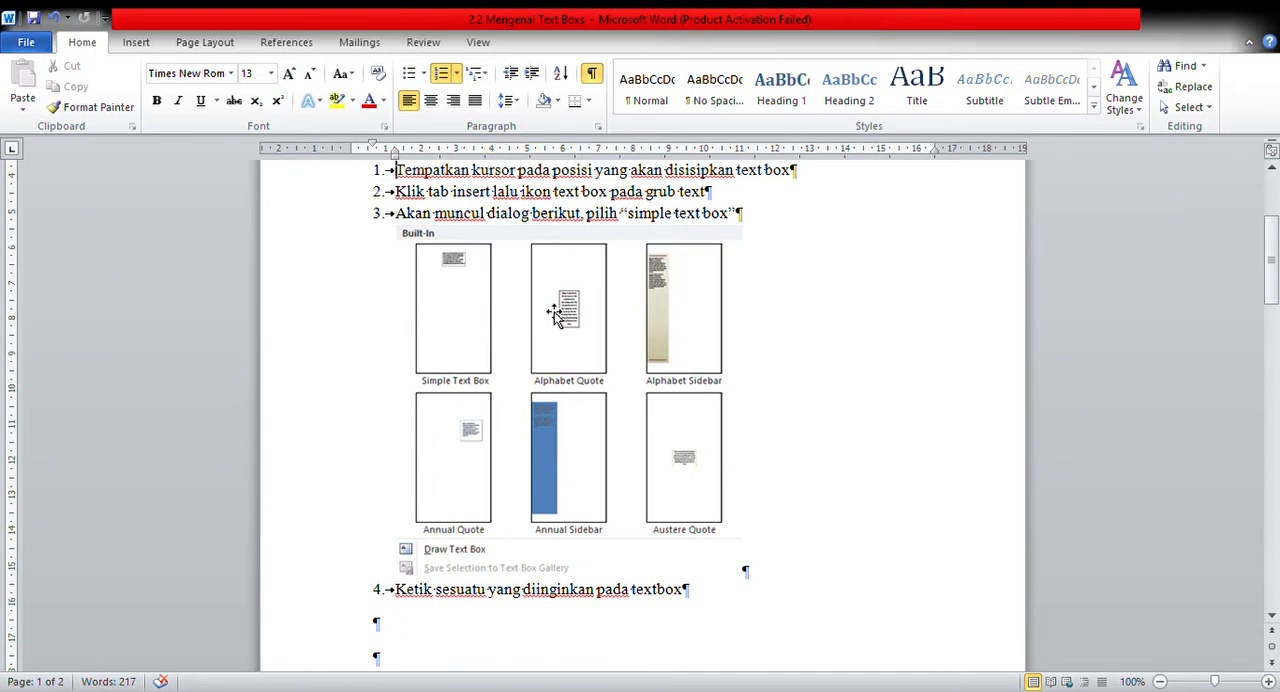
{"action": "left_click", "coordinate": [136, 45]}
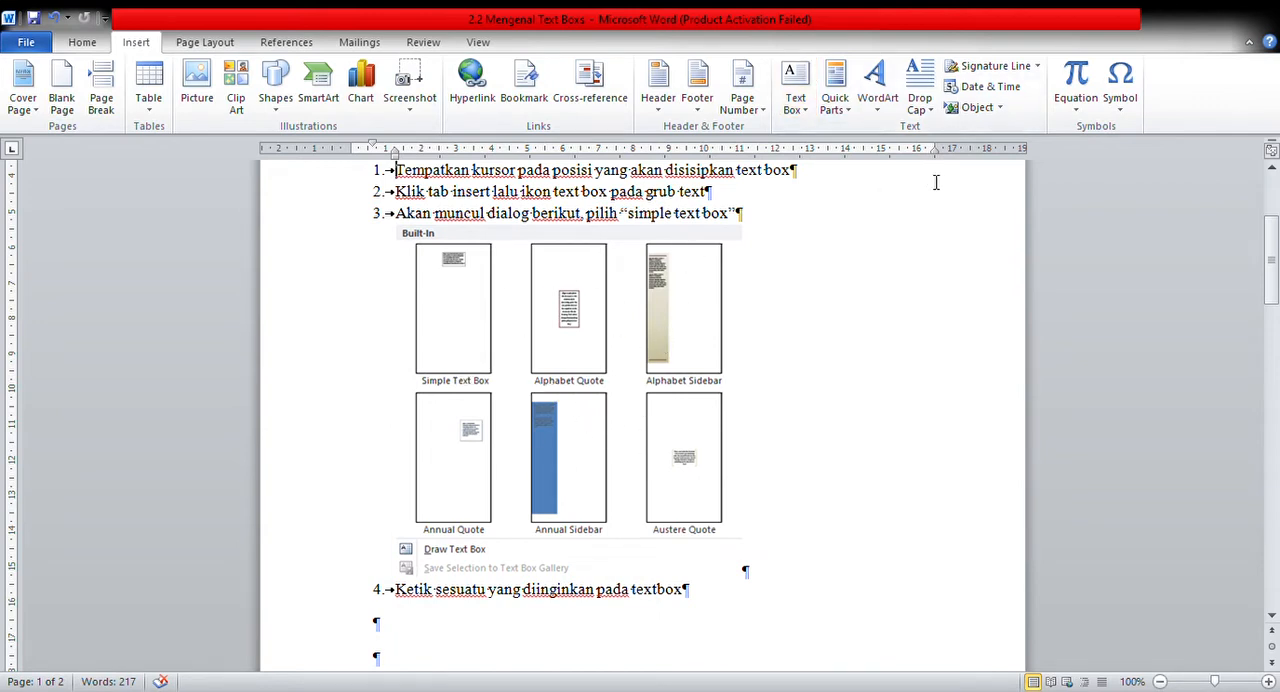
{"action": "left_click", "coordinate": [794, 302]}
{"action": "key", "text": "Down"}
{"action": "key", "text": "Down"}
{"action": "key", "text": "Down"}
{"action": "key", "text": "Down"}
{"action": "key", "text": "Down"}
{"action": "key", "text": "Down"}
{"action": "key", "text": "Down"}
{"action": "key", "text": "Down"}
{"action": "key", "text": "Down"}
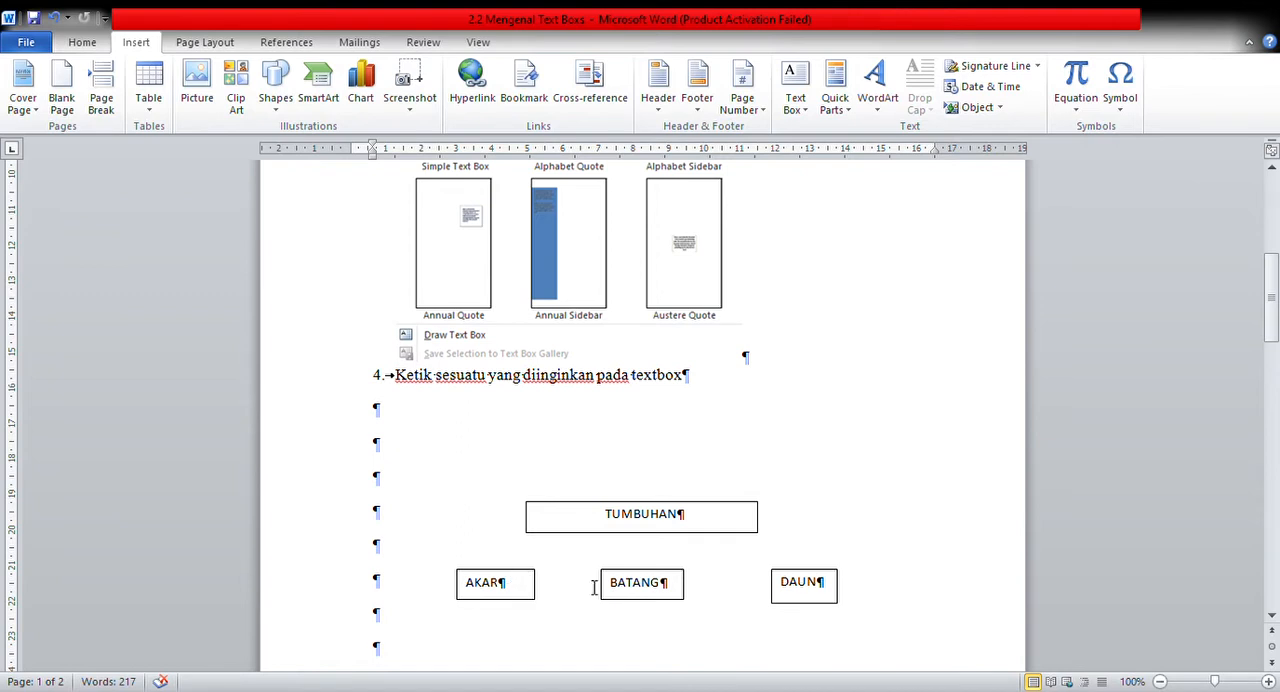
{"action": "left_click_drag", "start_coordinate": [1276, 272], "coordinate": [1276, 424]}
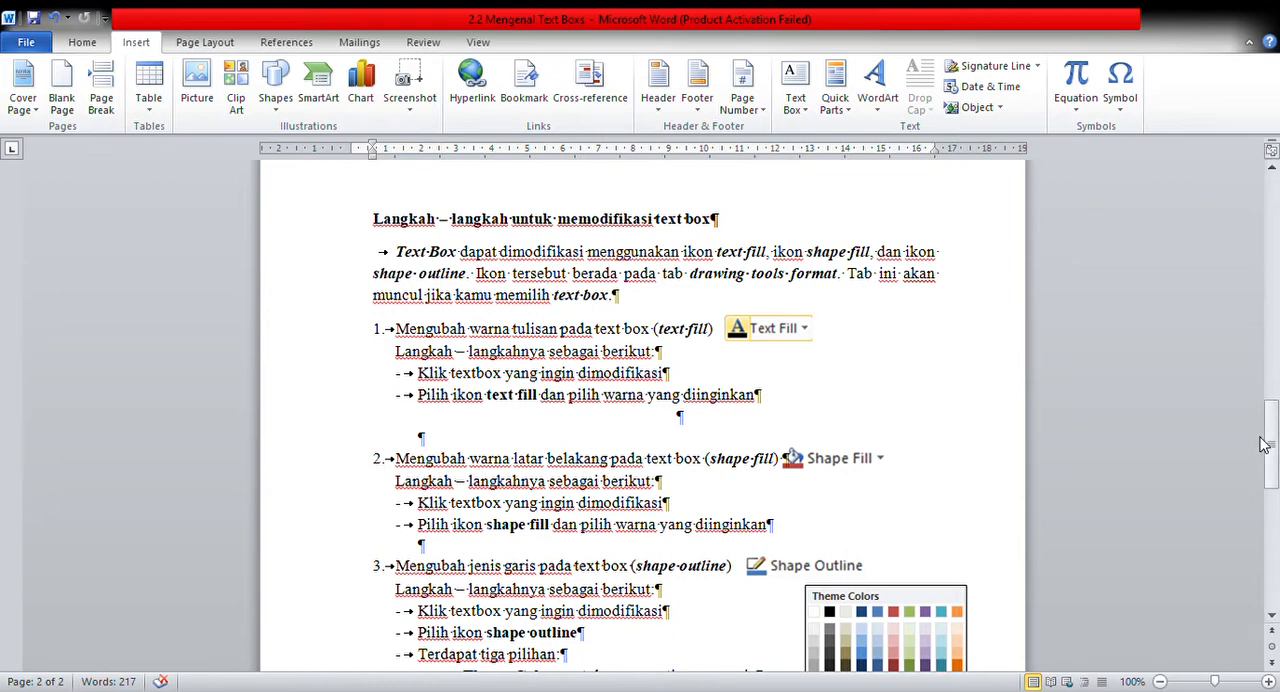
{"action": "left_click", "coordinate": [1274, 350]}
{"action": "left_click_drag", "start_coordinate": [1274, 350], "coordinate": [1278, 401]}
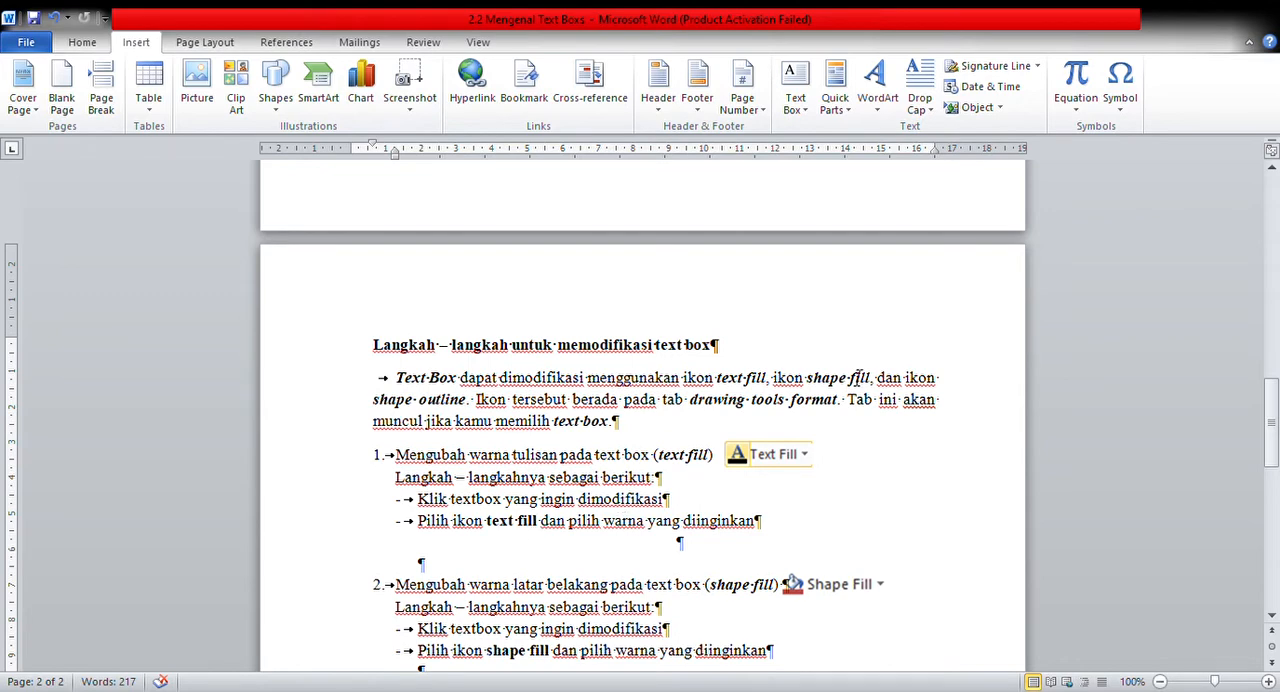
Insert a Simple Text Box below the shape outline instructions on page 2 and enter SDS YADITRA TARAKAN in it.
{"action": "left_click_drag", "start_coordinate": [1276, 398], "coordinate": [1277, 471]}
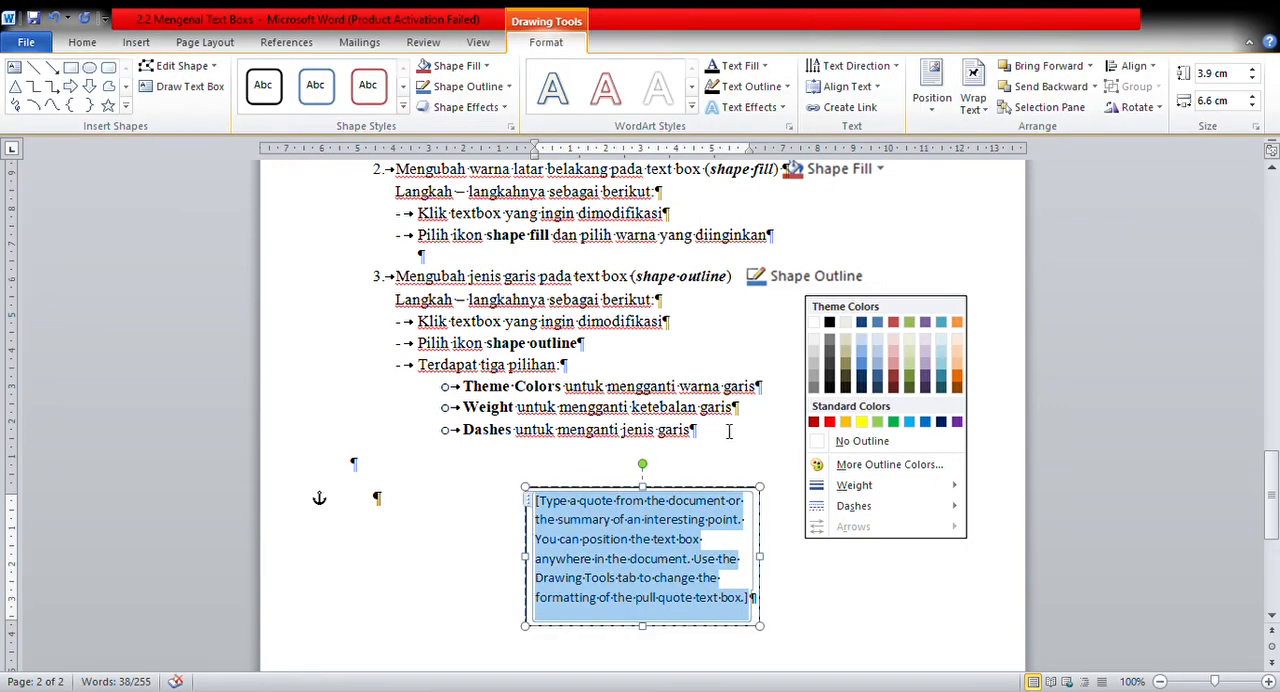
{"action": "type", "text": "SDS"}
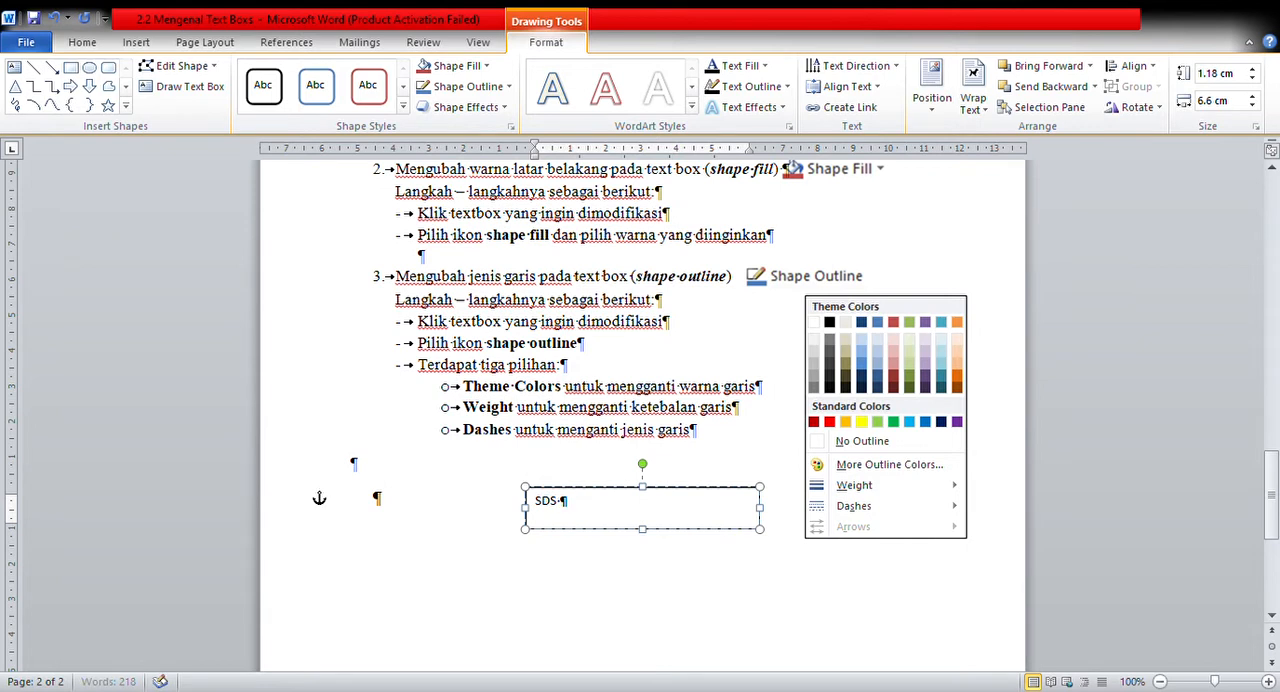
{"action": "type", "text": " YADITRA TARAKAN"}
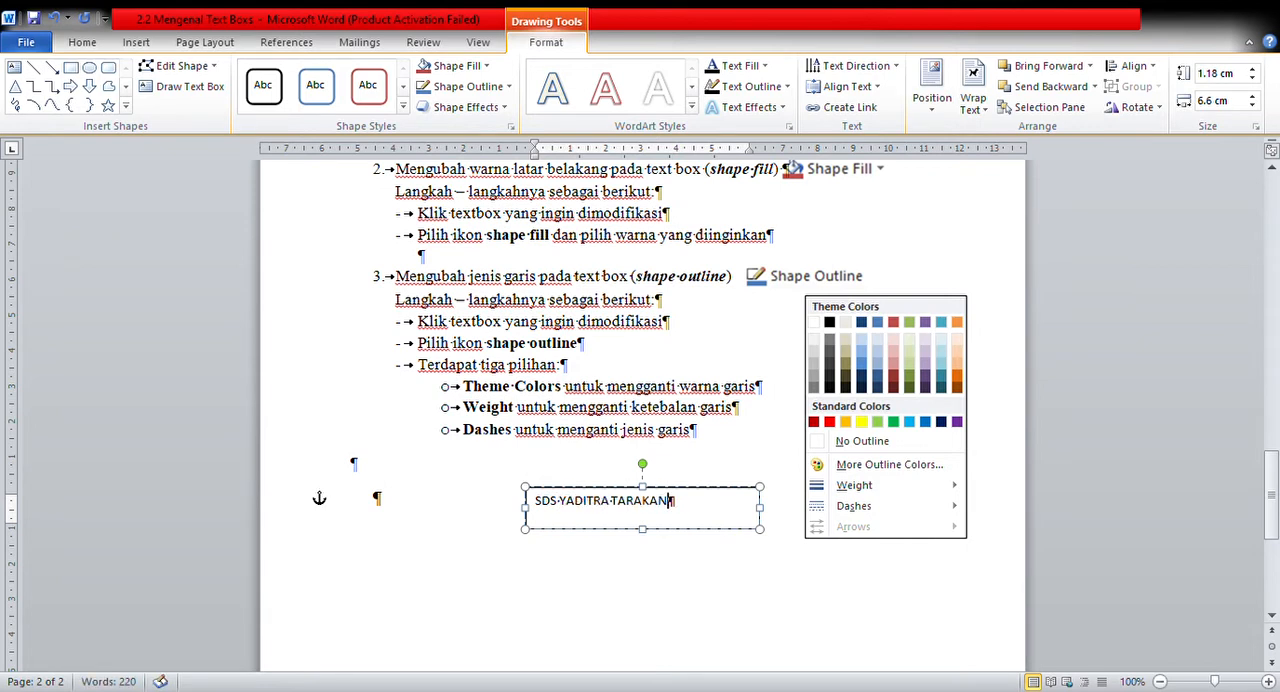
Format all the text in the SDS YADITRA TARAKAN box as bold Times New Roman, size 13.
{"action": "key", "text": "ctrl+a"}
{"action": "key", "text": "ctrl+shift+period"}
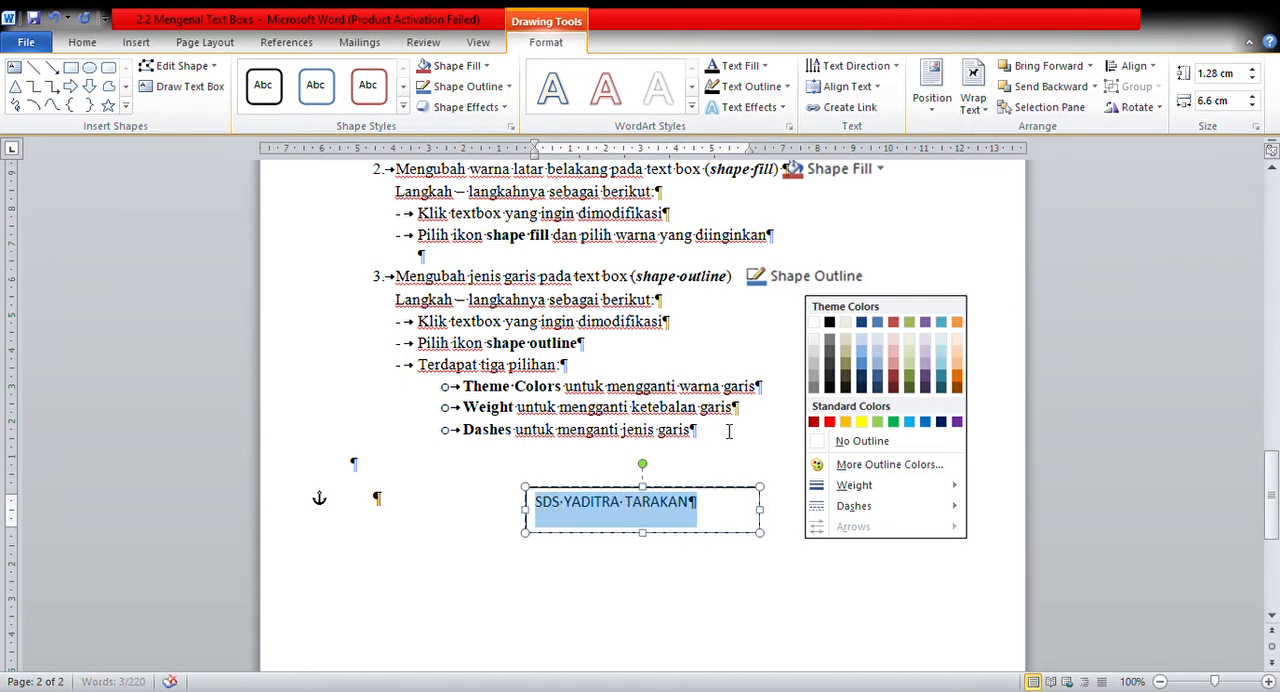
{"action": "key", "text": "ctrl+shift+period"}
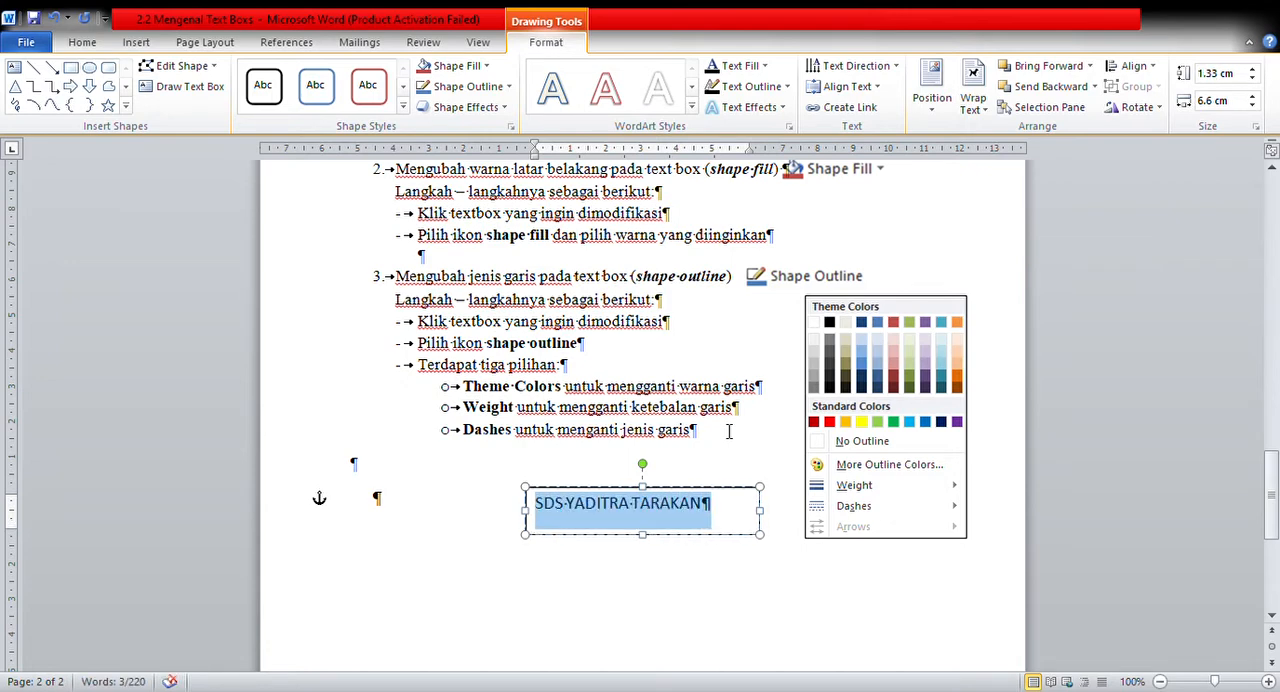
{"action": "key", "text": "ctrl+shift+comma"}
{"action": "left_click", "coordinate": [82, 42]}
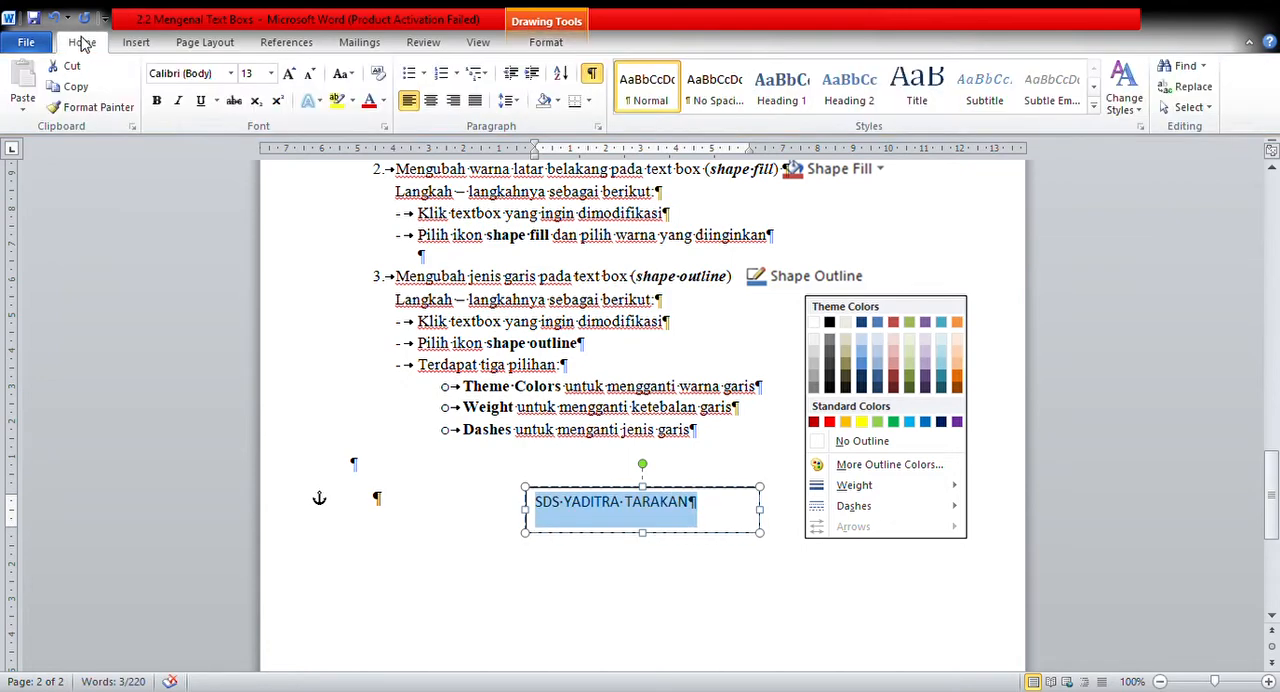
{"action": "left_click", "coordinate": [230, 73]}
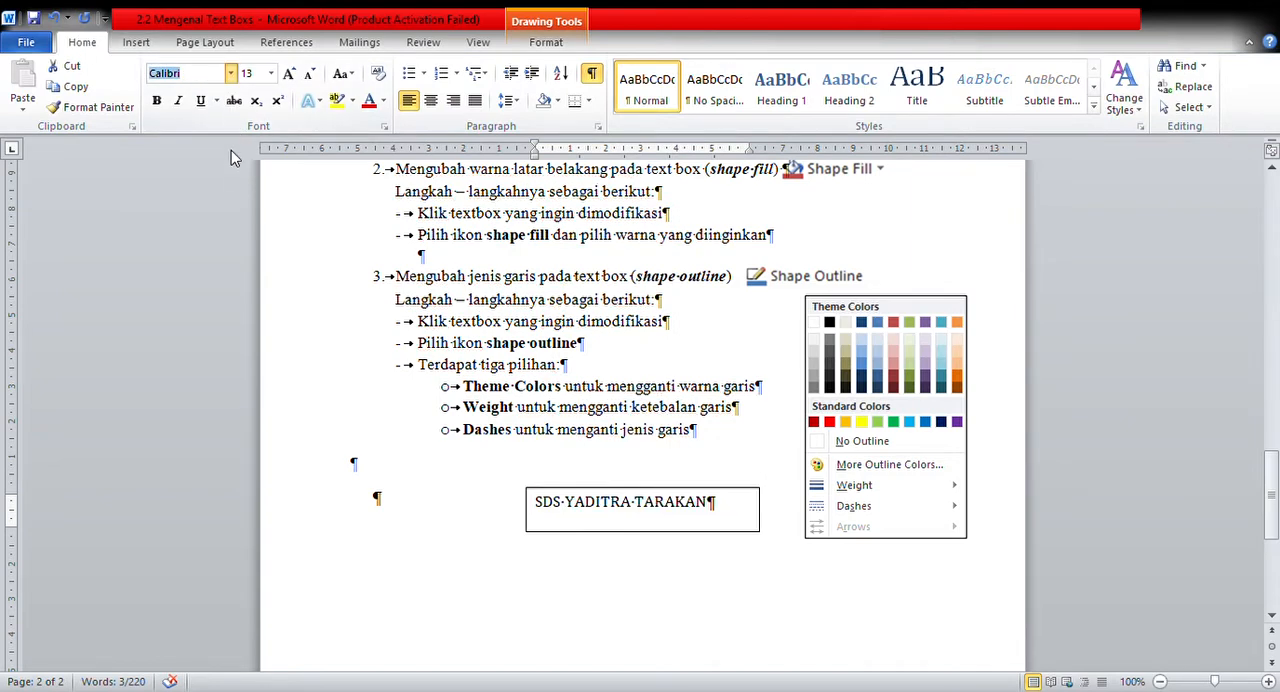
{"action": "left_click", "coordinate": [231, 180]}
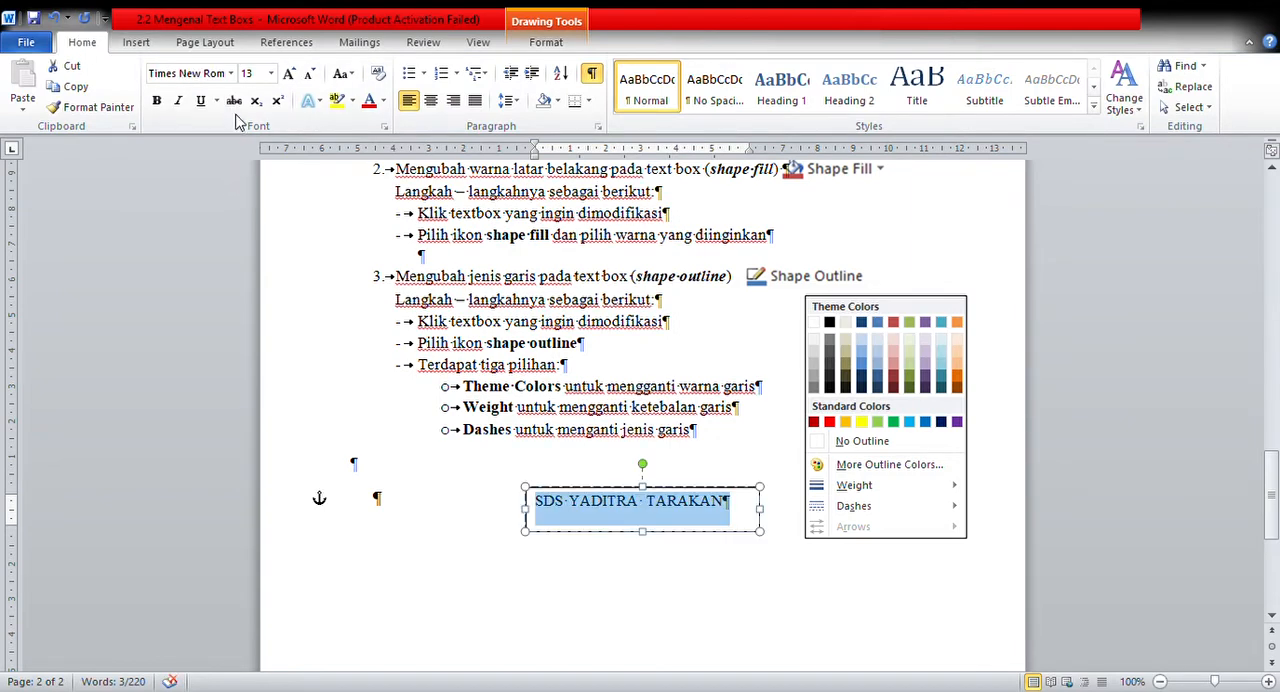
{"action": "left_click", "coordinate": [157, 101]}
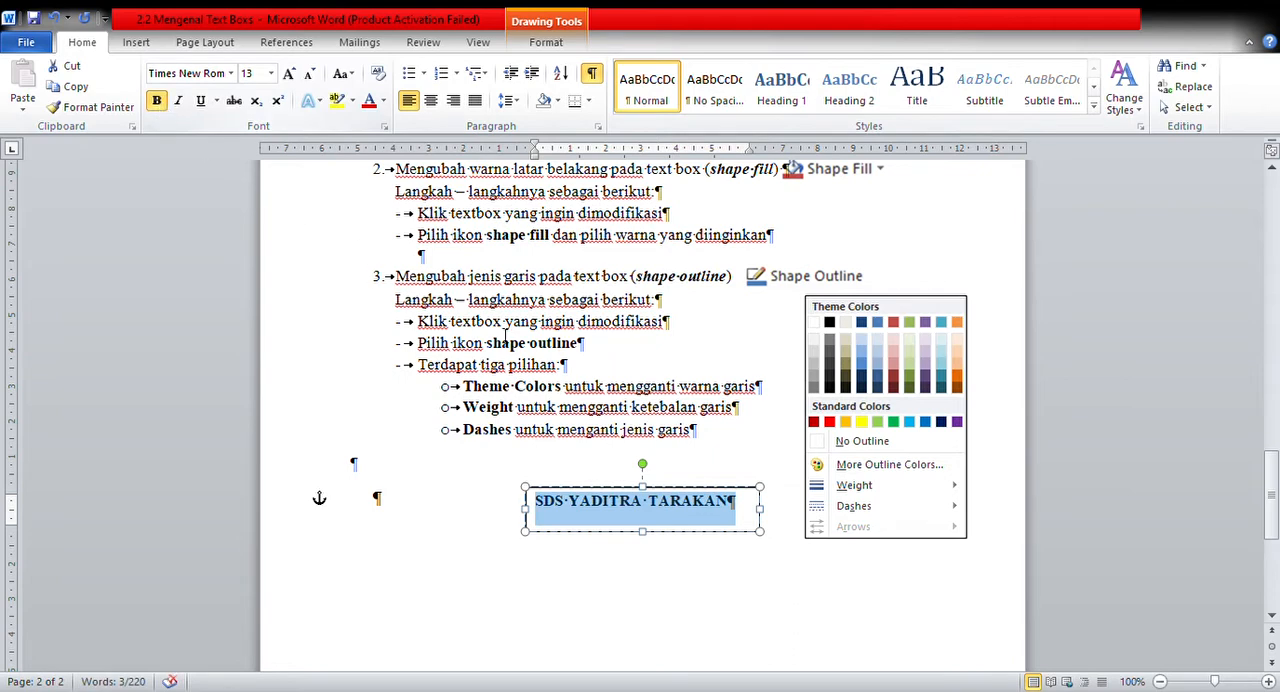
Select and deselect the SDS YADITRA TARAKAN text box to examine when the Drawing Tools formatting options are available.
{"action": "left_click", "coordinate": [532, 345]}
{"action": "left_click", "coordinate": [643, 498]}
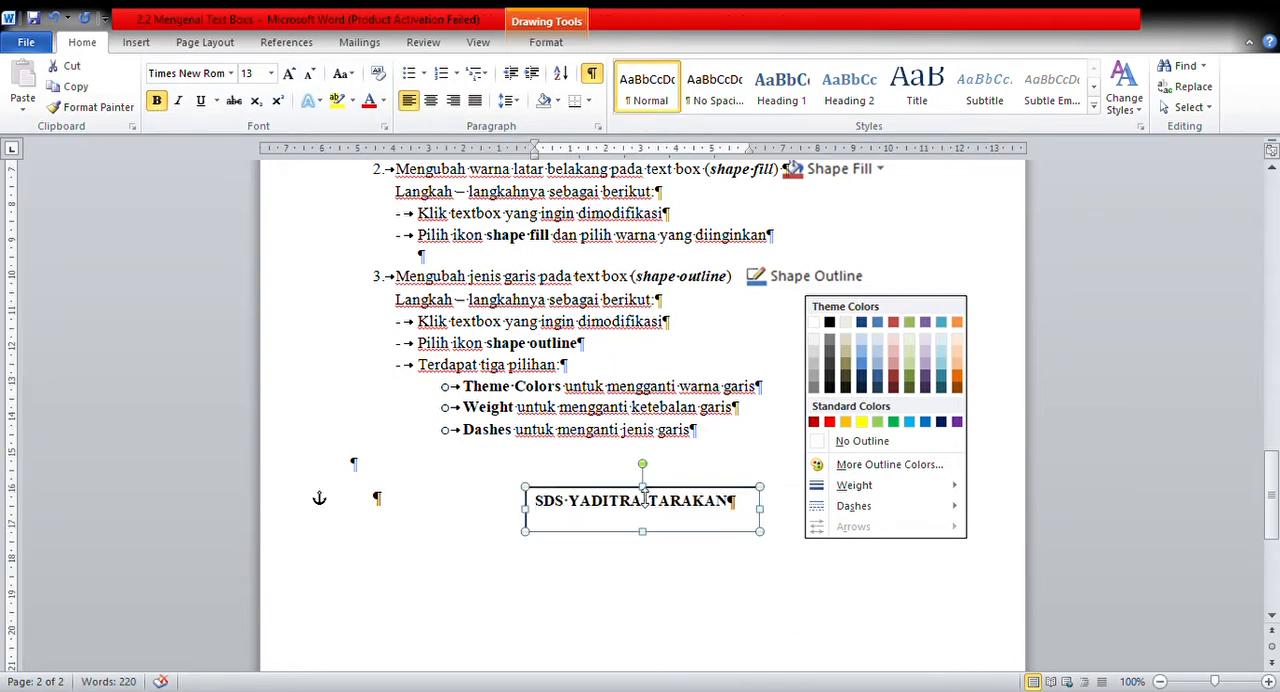
{"action": "left_click", "coordinate": [676, 386]}
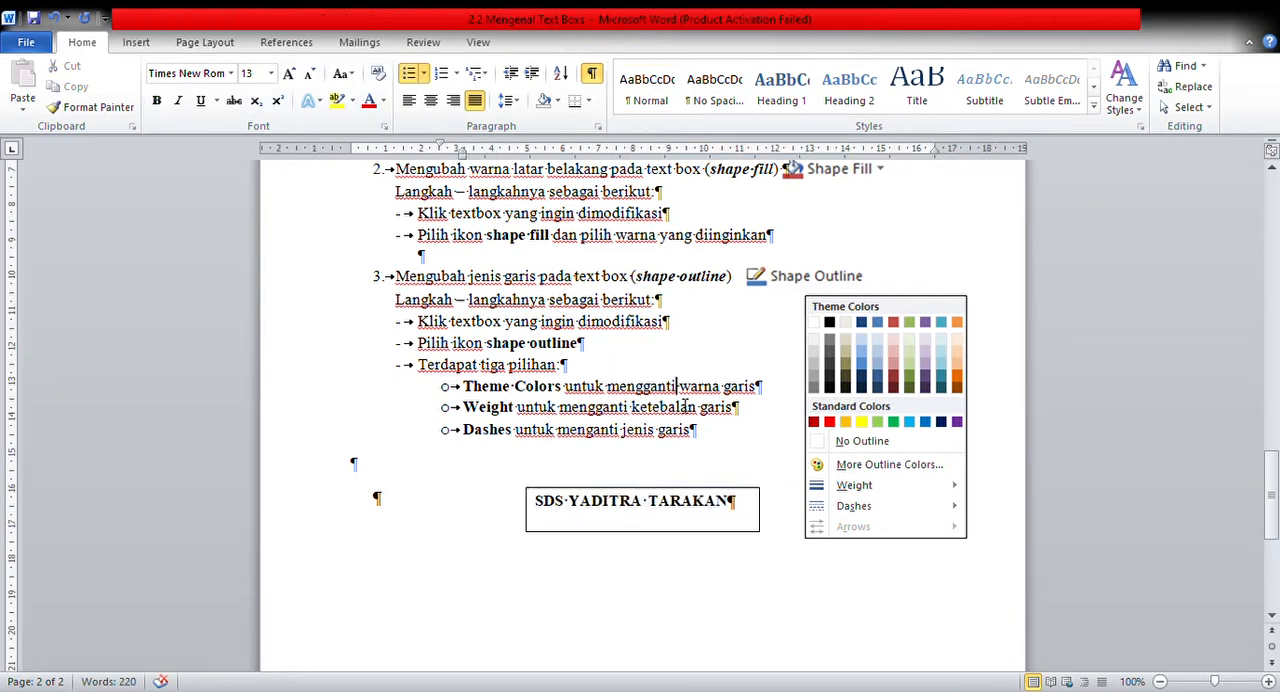
{"action": "left_click", "coordinate": [645, 500]}
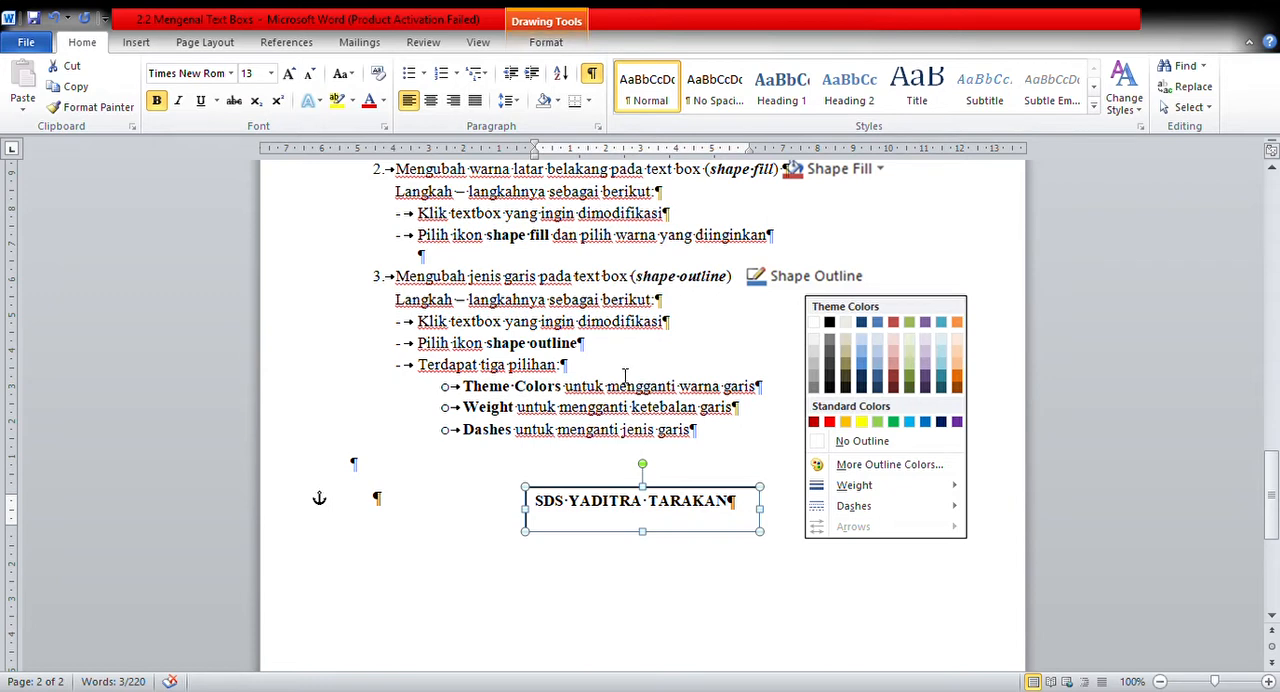
{"action": "left_click", "coordinate": [477, 457]}
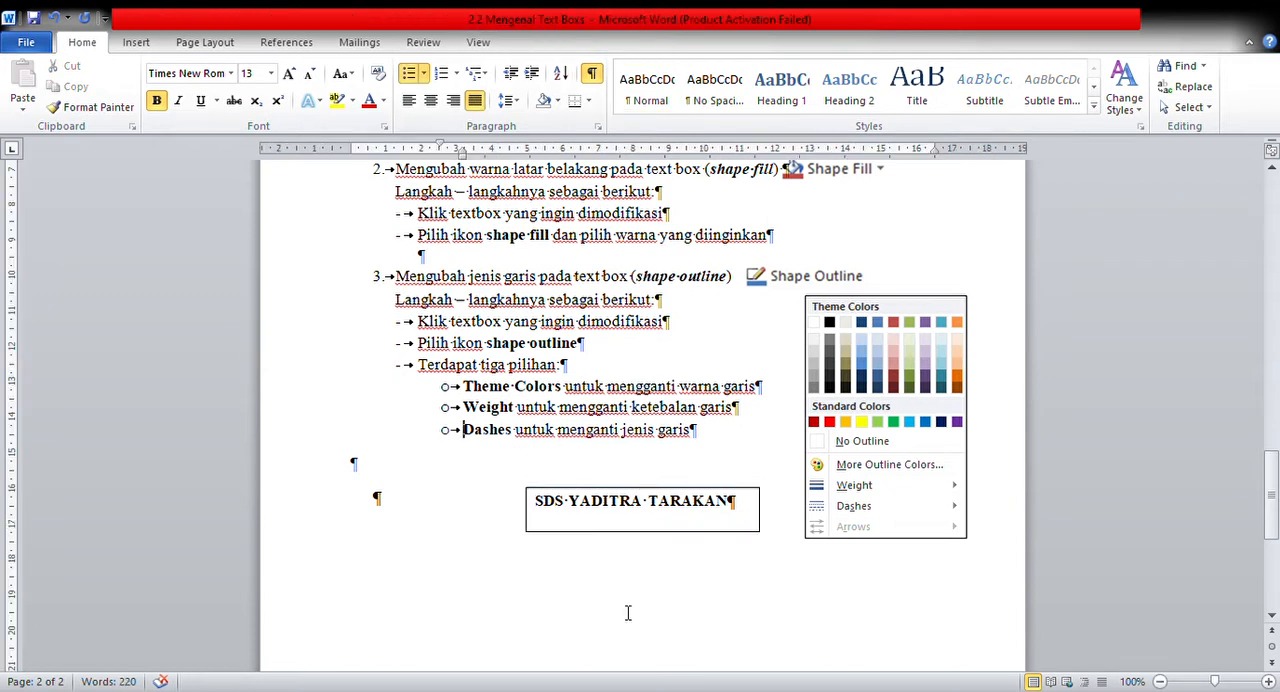
{"action": "left_click", "coordinate": [607, 501]}
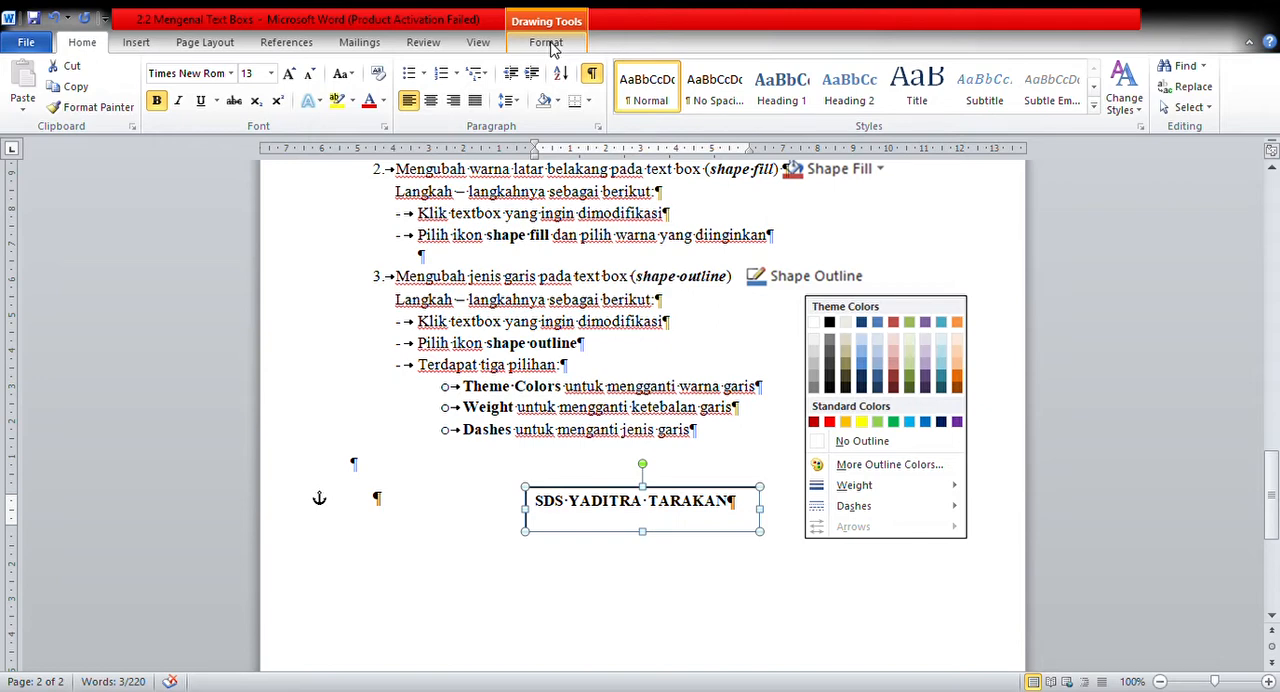
Set the text fill of the SDS YADITRA TARAKAN box to red, following the text fill instructions on page 2.
{"action": "left_click", "coordinate": [549, 44]}
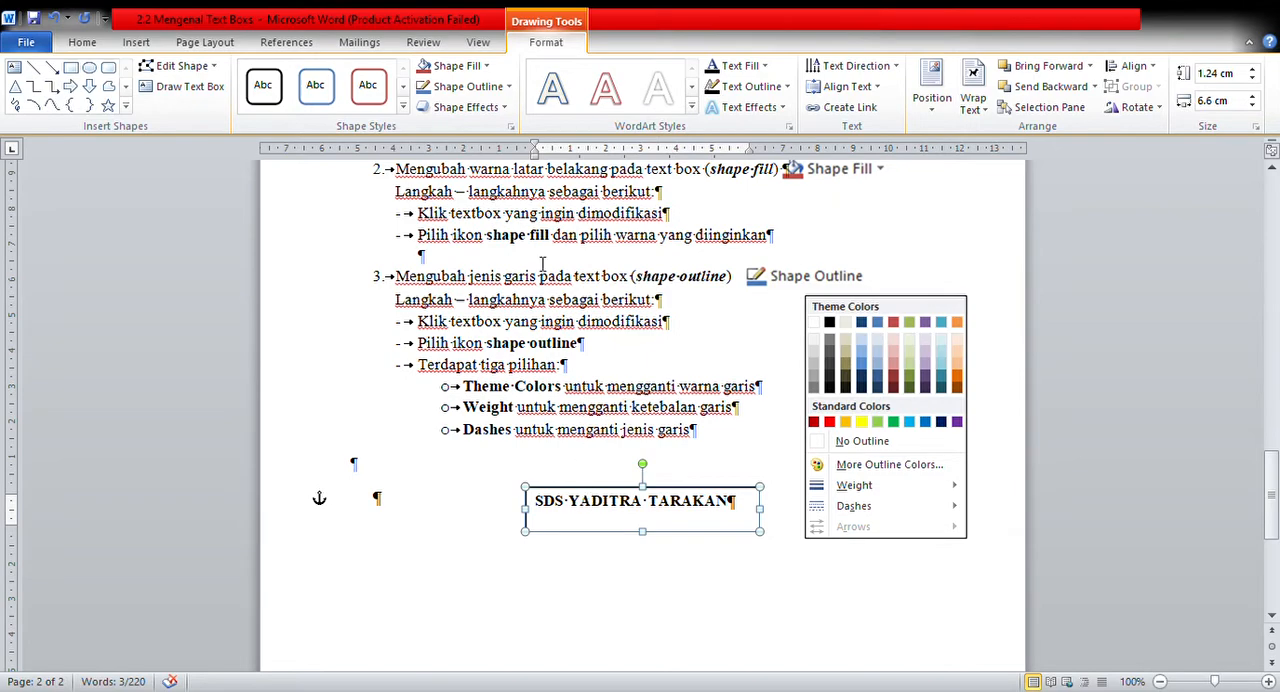
{"action": "mouse_move", "coordinate": [1271, 462]}
{"action": "left_mouse_down"}
{"action": "mouse_move", "coordinate": [1271, 421]}
{"action": "mouse_move", "coordinate": [1271, 438]}
{"action": "left_mouse_up"}
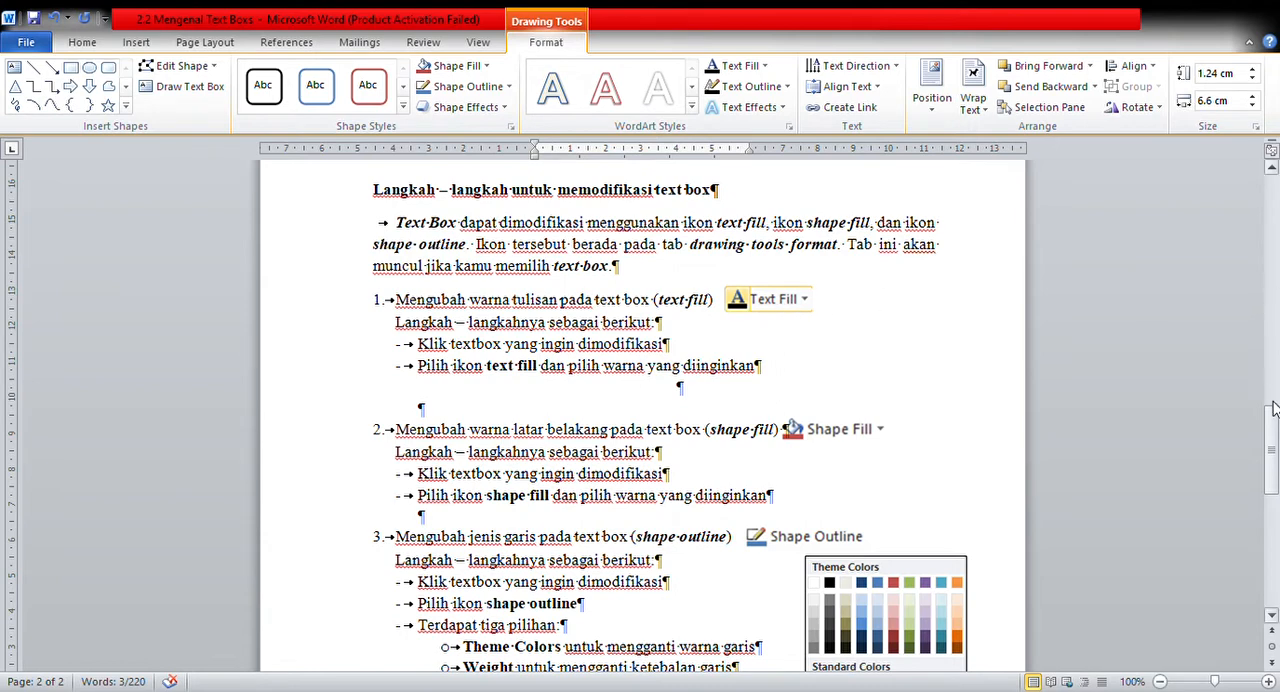
{"action": "left_click_drag", "start_coordinate": [1273, 408], "coordinate": [1273, 498]}
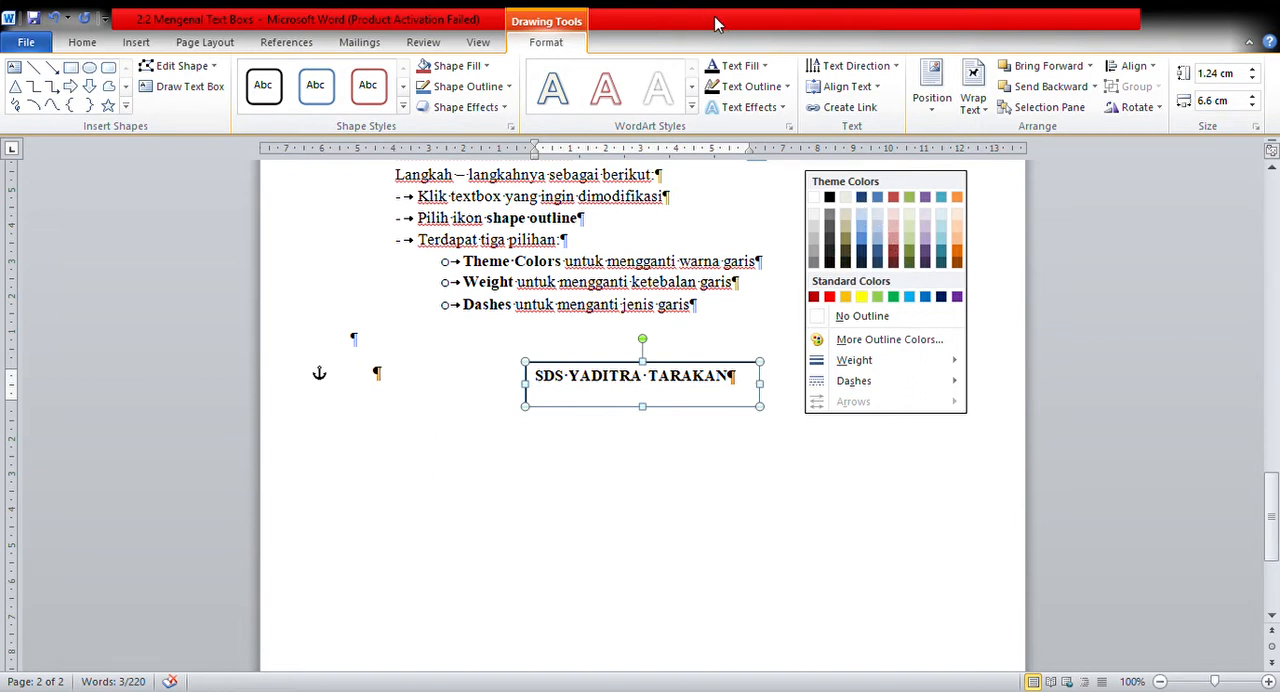
{"action": "left_click", "coordinate": [749, 65]}
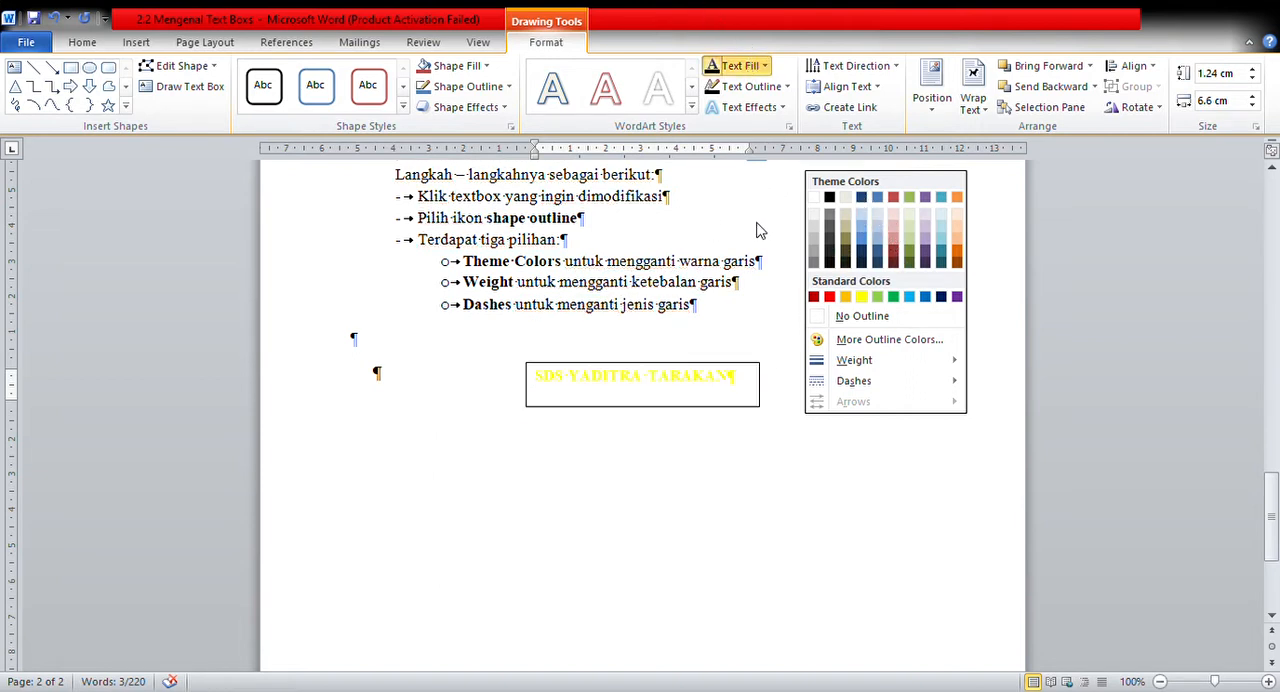
{"action": "left_click", "coordinate": [845, 202]}
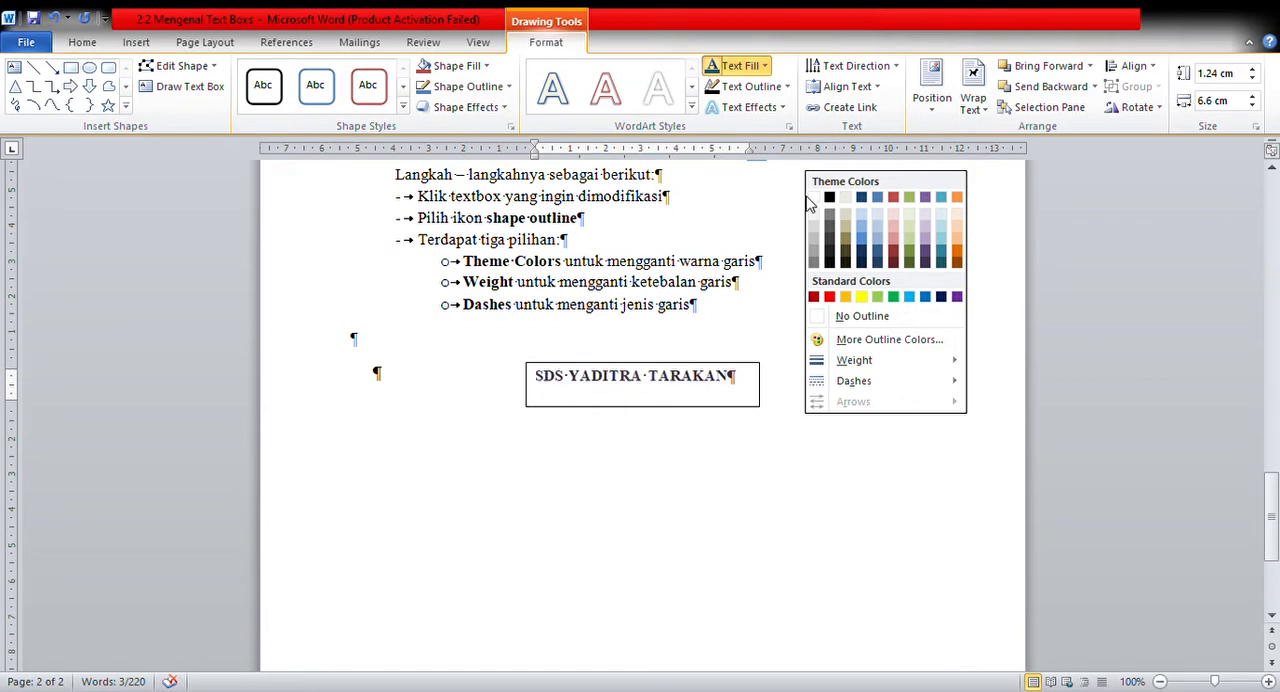
{"action": "left_click", "coordinate": [558, 261]}
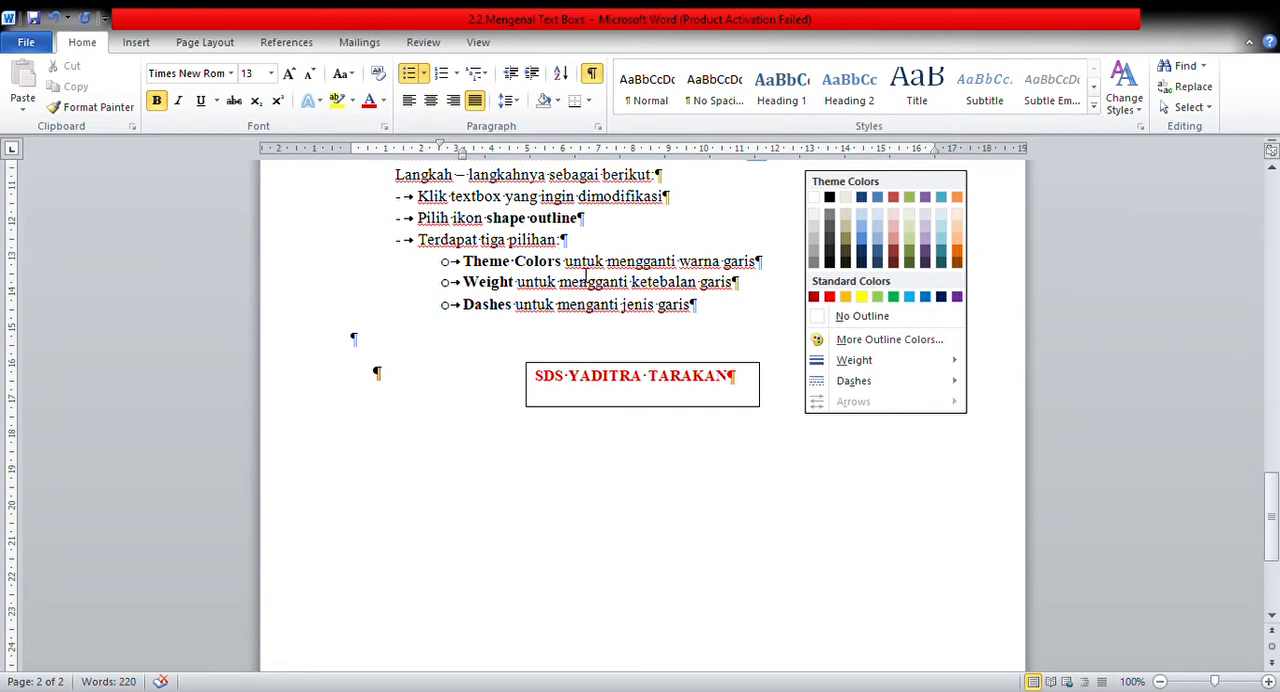
Hide the paragraph marks and other formatting symbols in the document.
{"action": "left_click", "coordinate": [618, 390]}
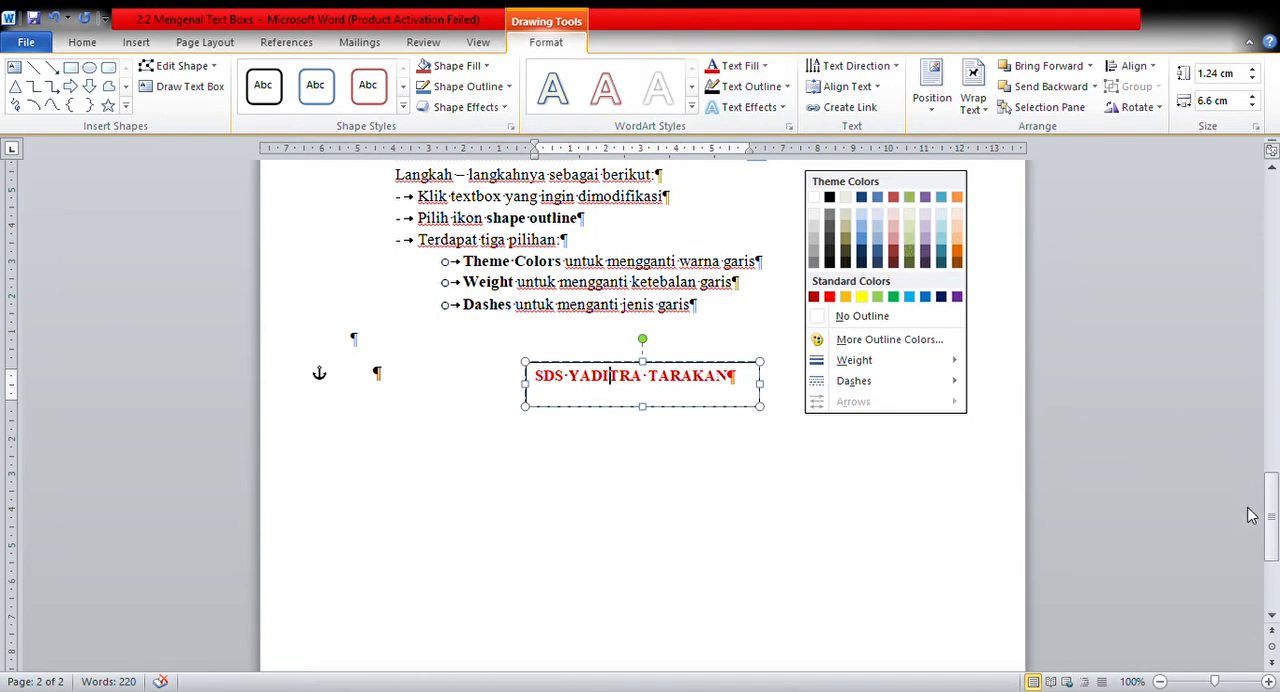
{"action": "left_click_drag", "start_coordinate": [1274, 518], "coordinate": [1274, 487]}
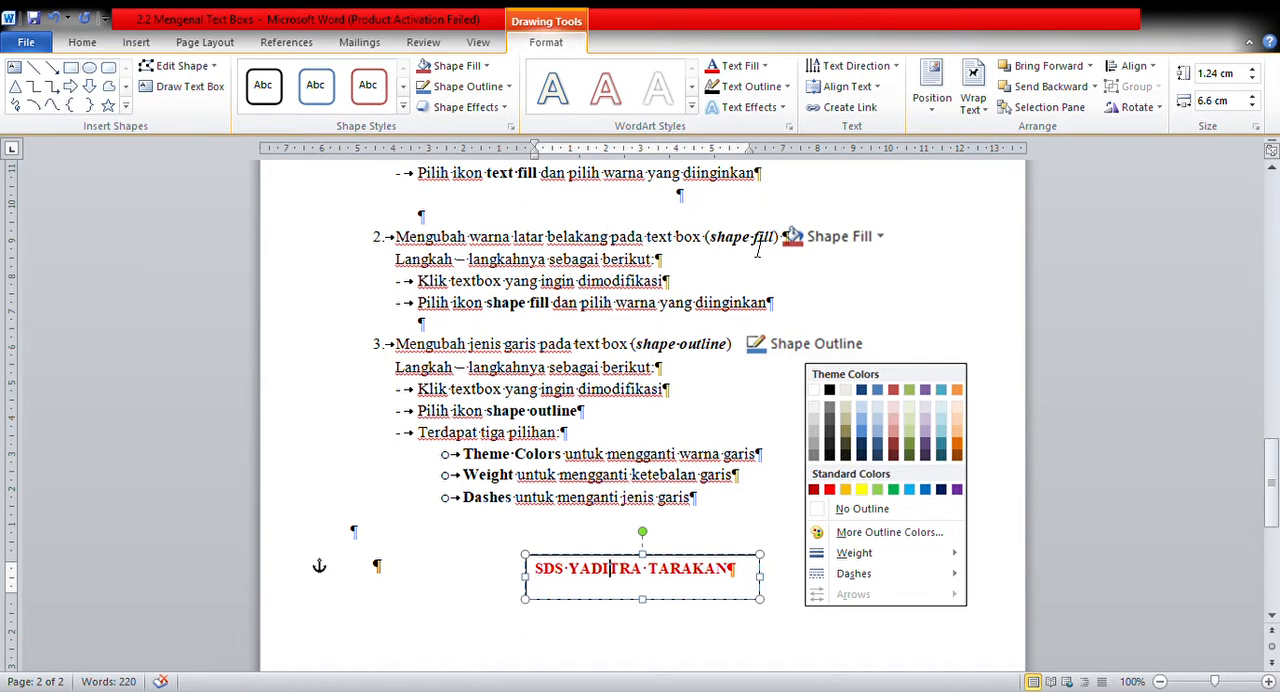
{"action": "left_click", "coordinate": [80, 43]}
{"action": "left_click", "coordinate": [592, 73]}
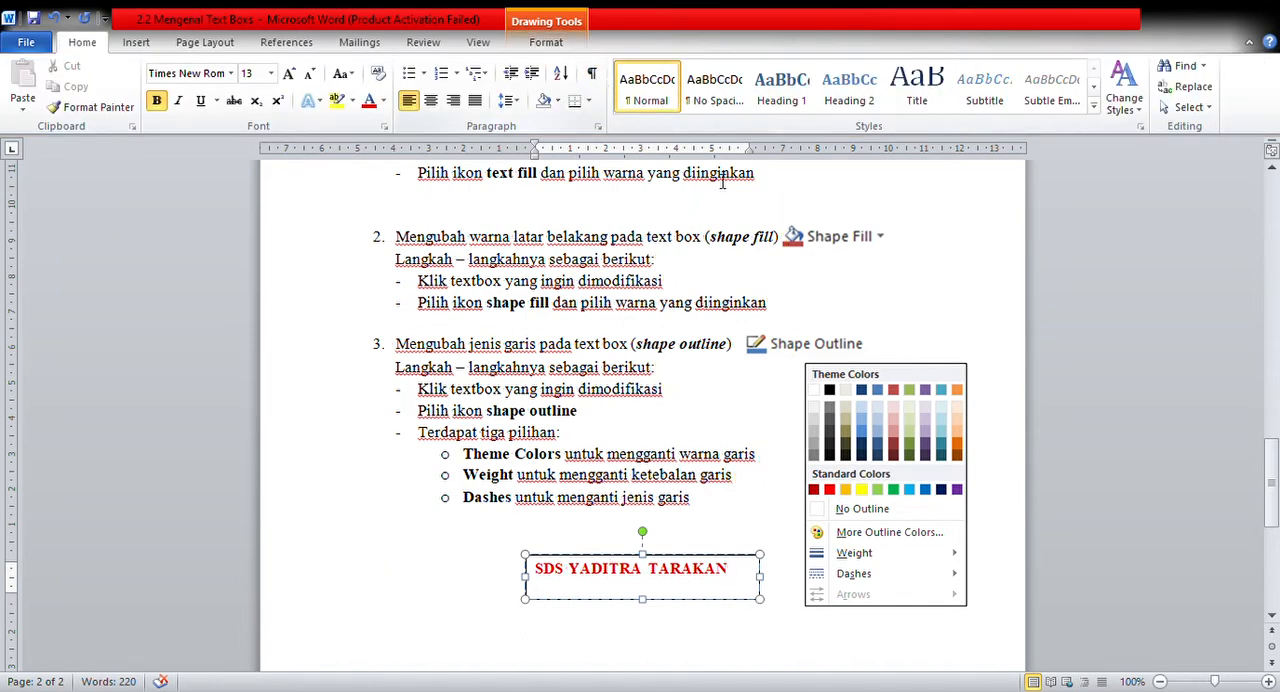
Apply a light blue shape fill to the SDS YADITRA TARAKAN text box.
{"action": "left_click", "coordinate": [821, 245]}
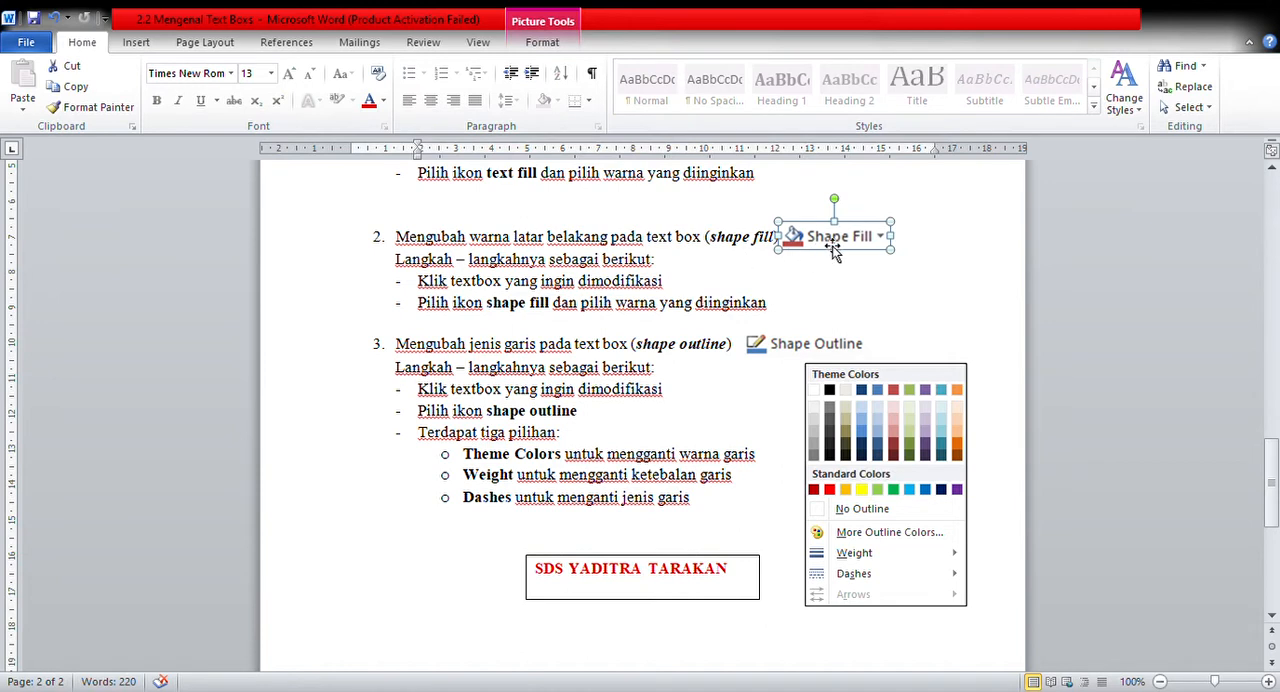
{"action": "left_click", "coordinate": [698, 252]}
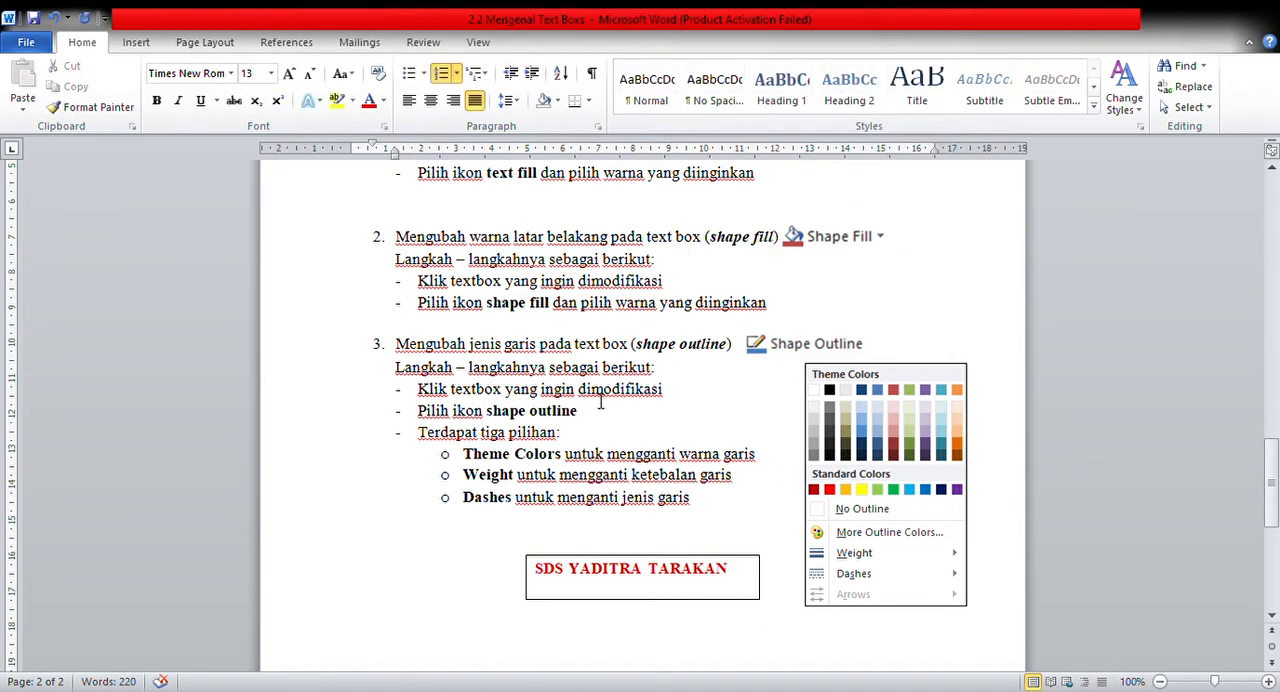
{"action": "left_click", "coordinate": [604, 568]}
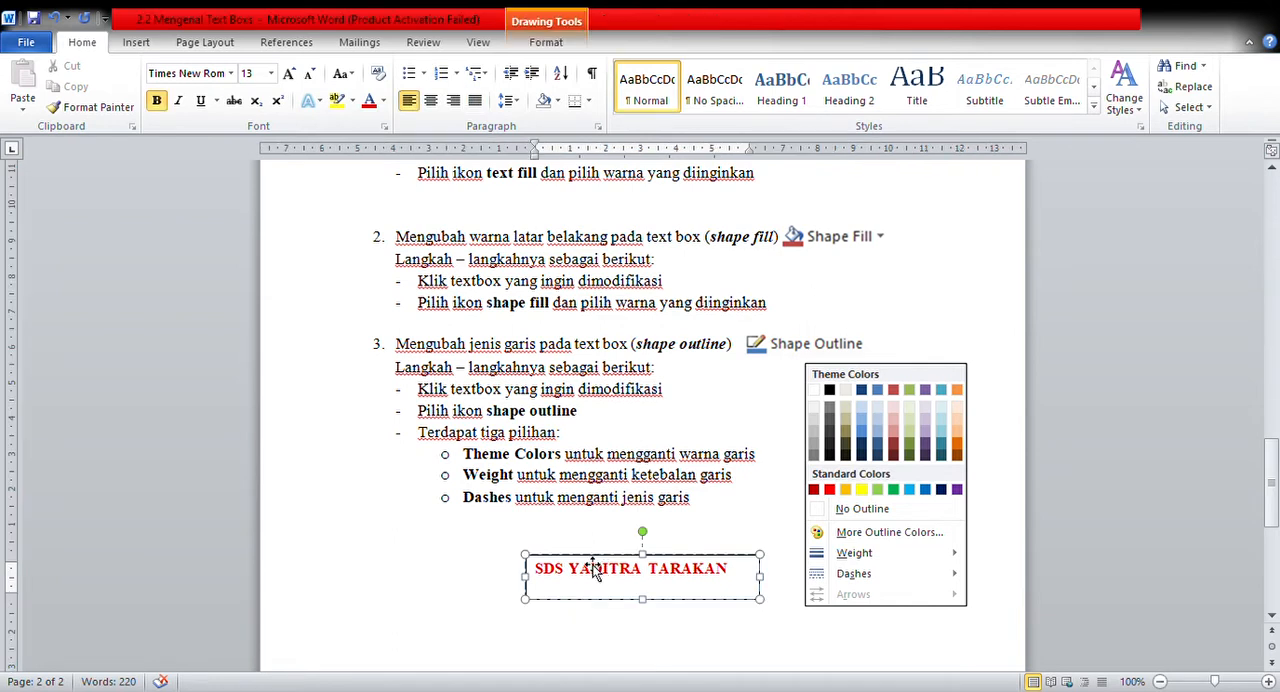
{"action": "left_click", "coordinate": [551, 44]}
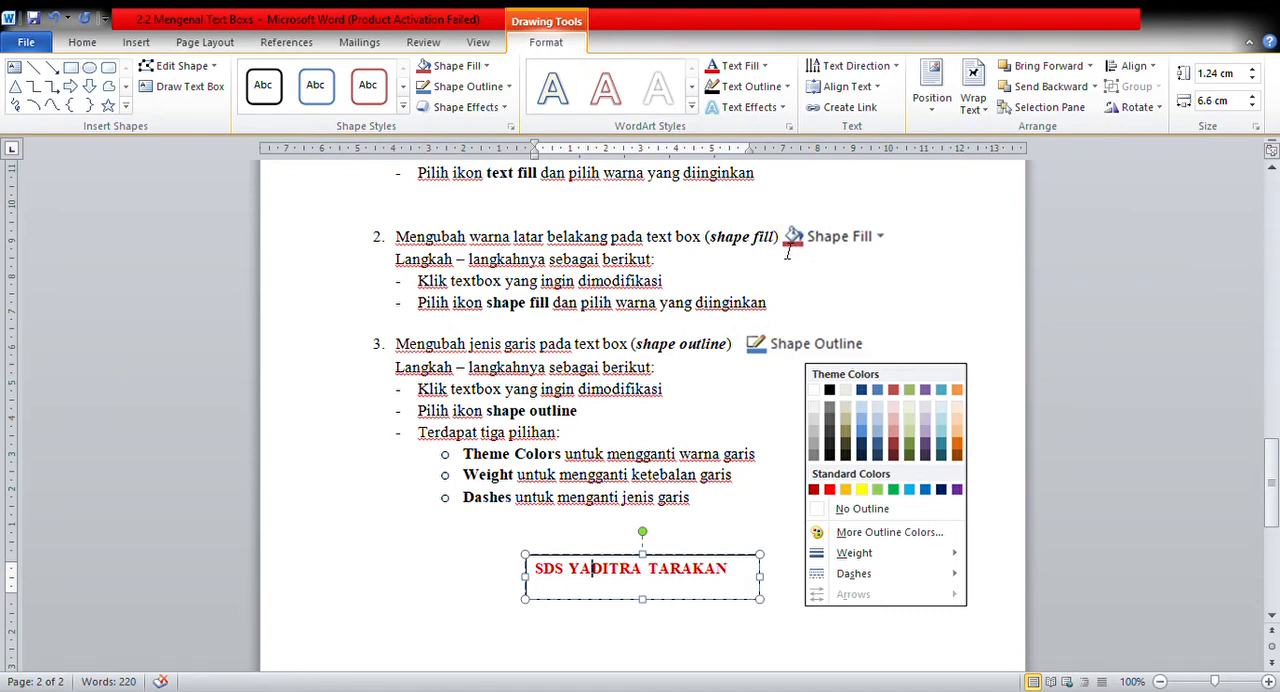
{"action": "left_click", "coordinate": [456, 70]}
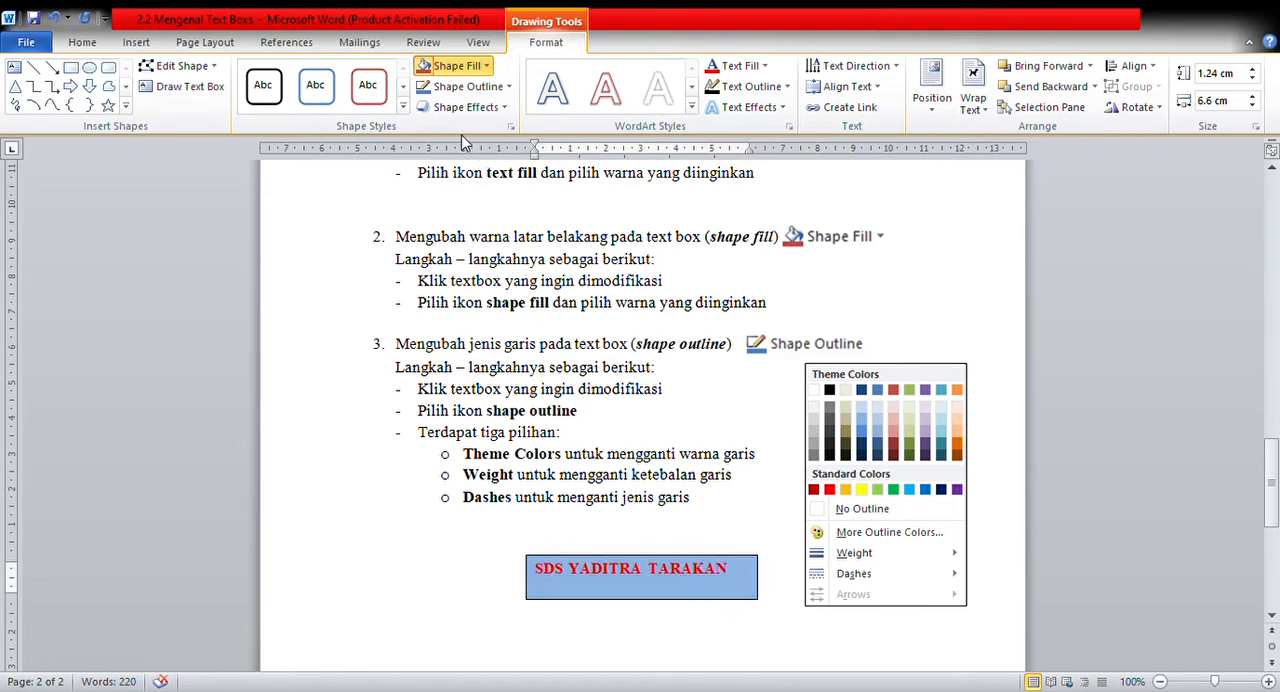
{"action": "left_click", "coordinate": [471, 135]}
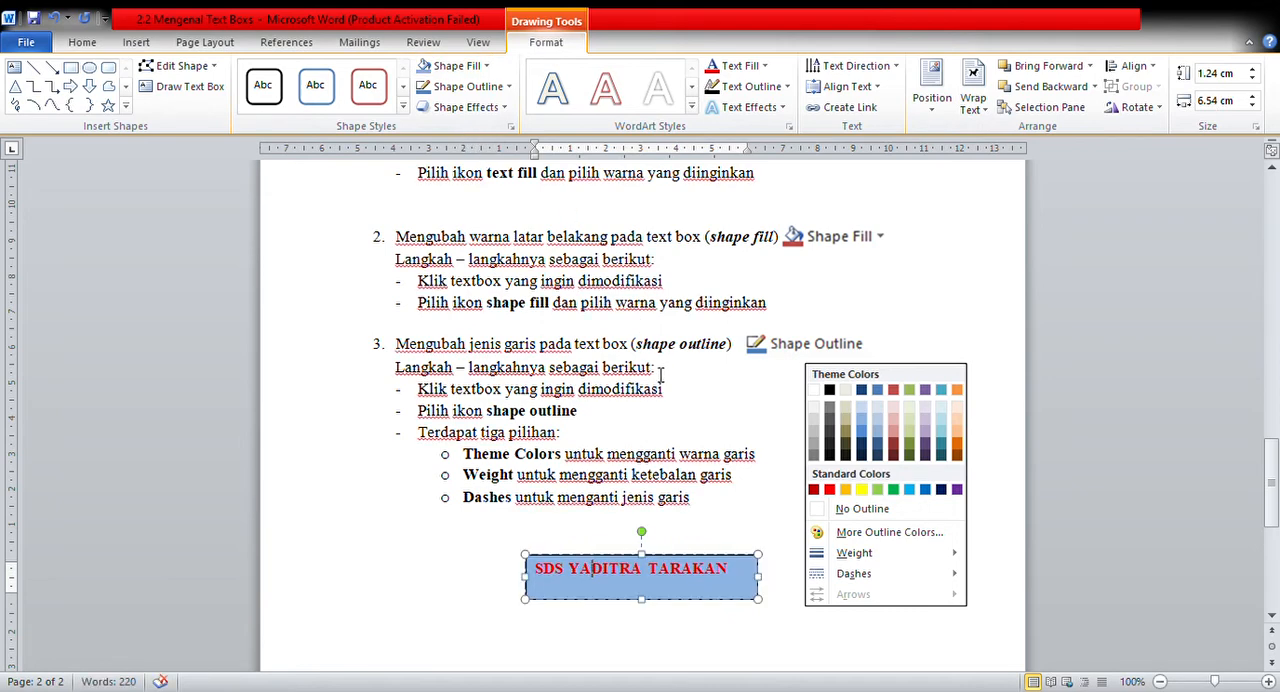
Center the text in the SDS YADITRA TARAKAN box and set its shape fill to light olive green.
{"action": "key", "text": "ctrl+e"}
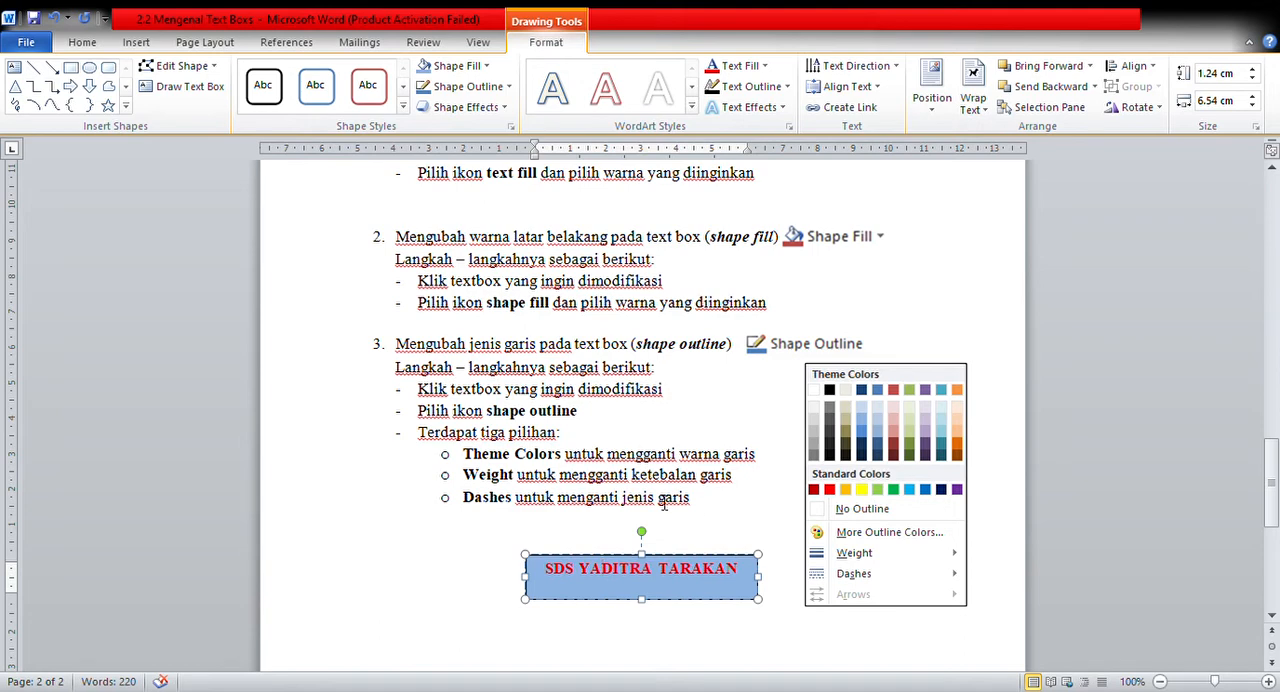
{"action": "left_click", "coordinate": [620, 399]}
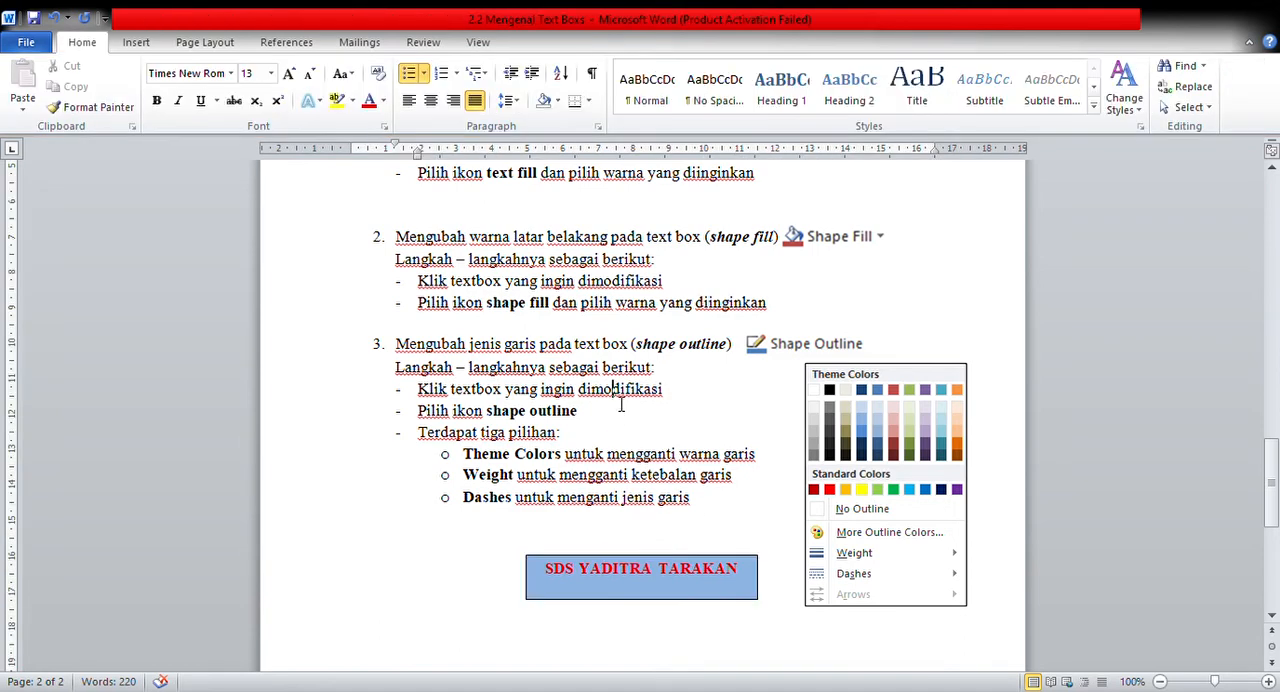
{"action": "left_click", "coordinate": [661, 583]}
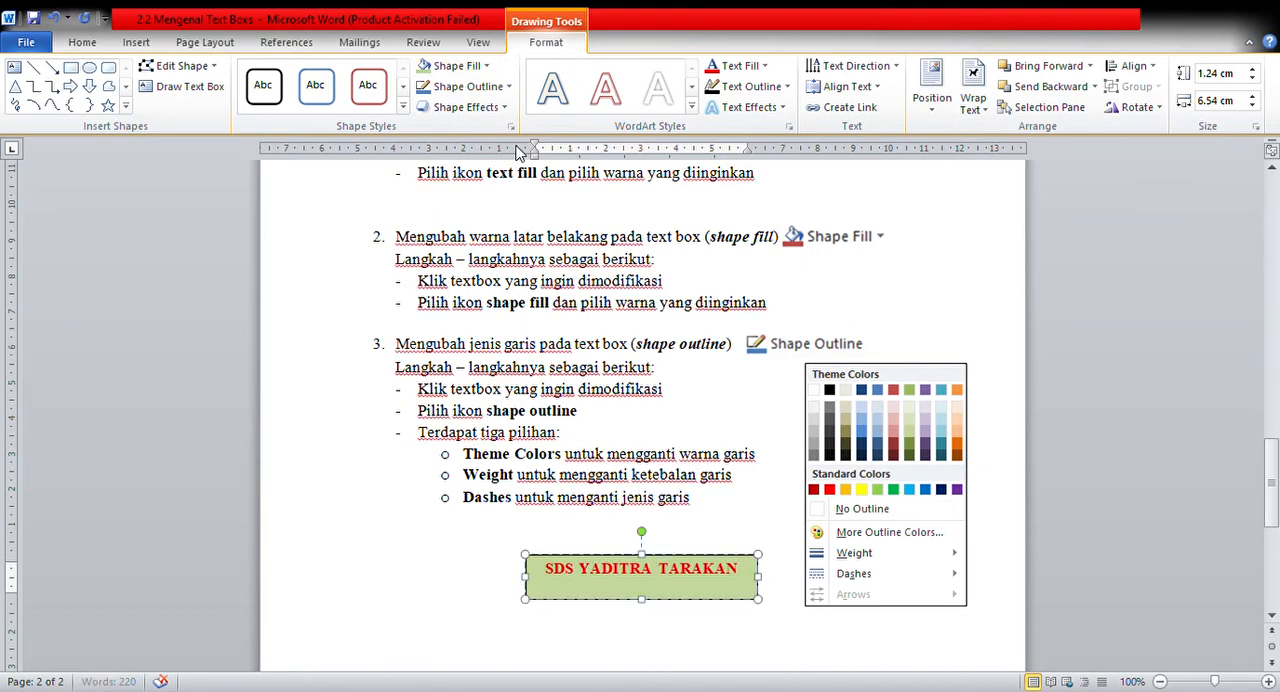
{"action": "left_click", "coordinate": [726, 371]}
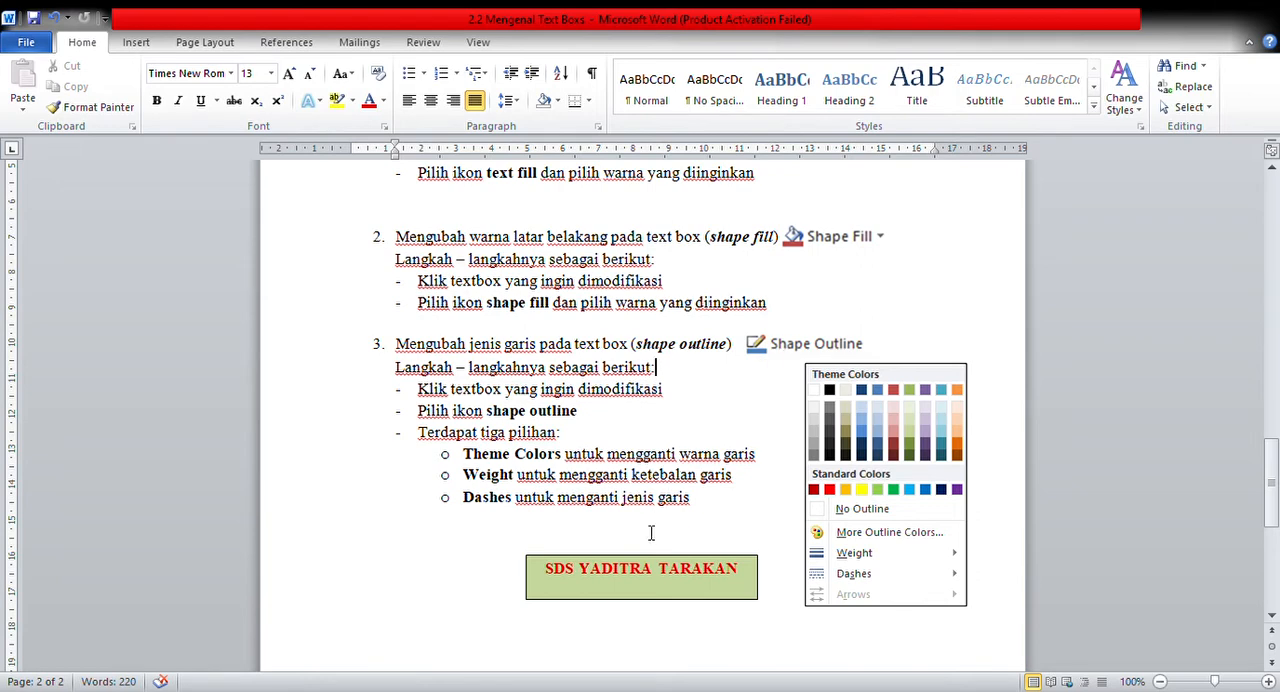
{"action": "left_click", "coordinate": [629, 575]}
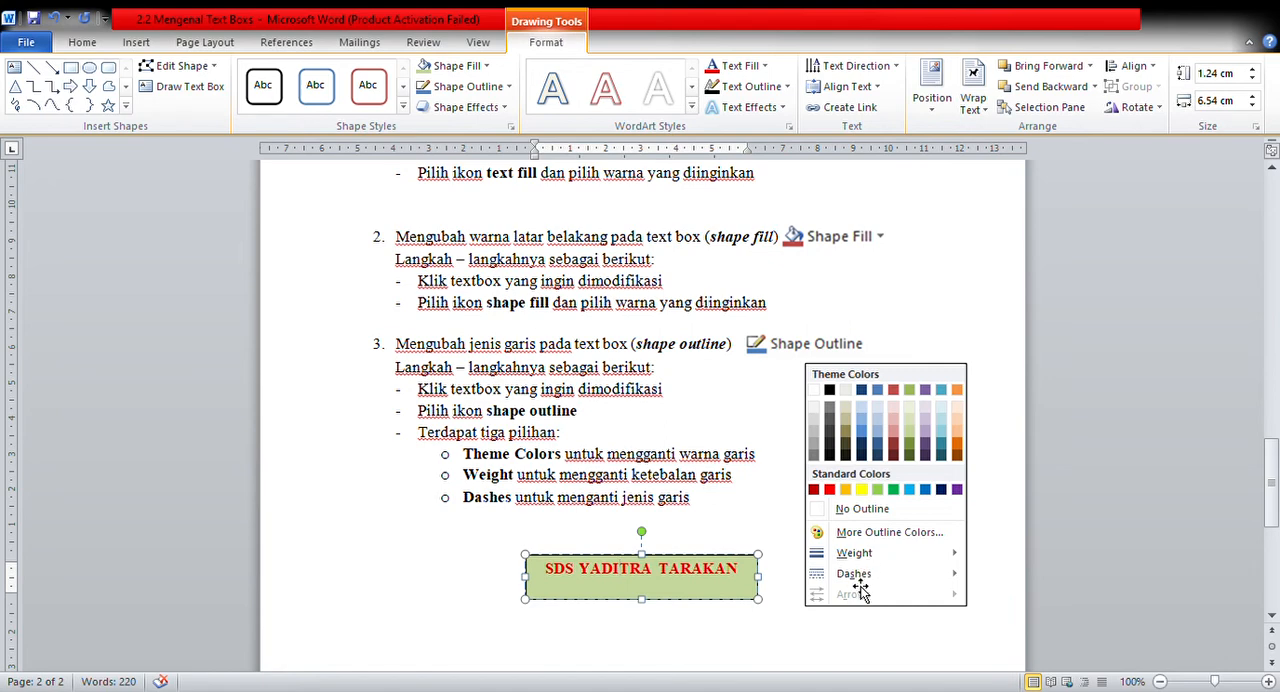
{"action": "left_click", "coordinate": [726, 528]}
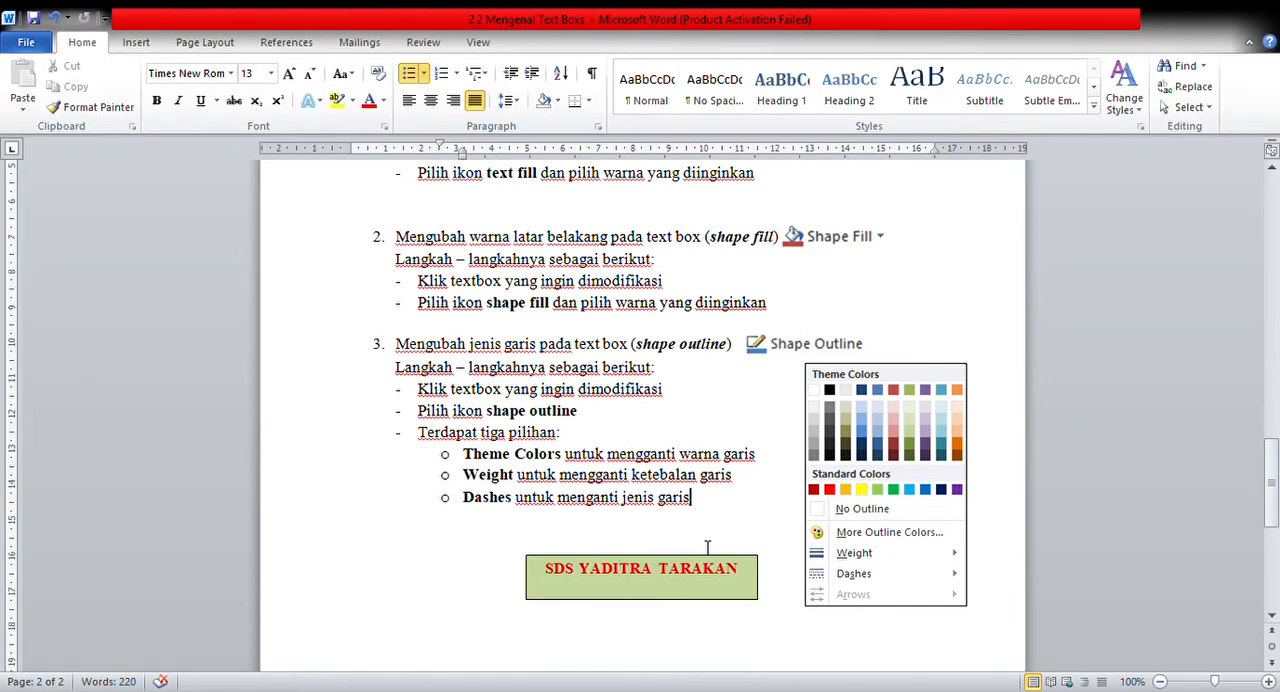